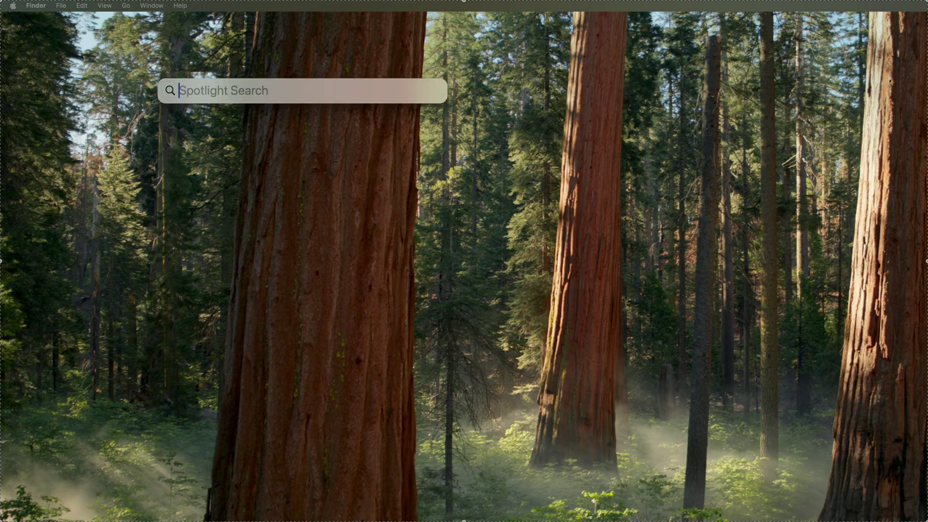
- Search Spotlight for 'keynote' to find the Keynote app
{"action": "type", "text": "keynote"}
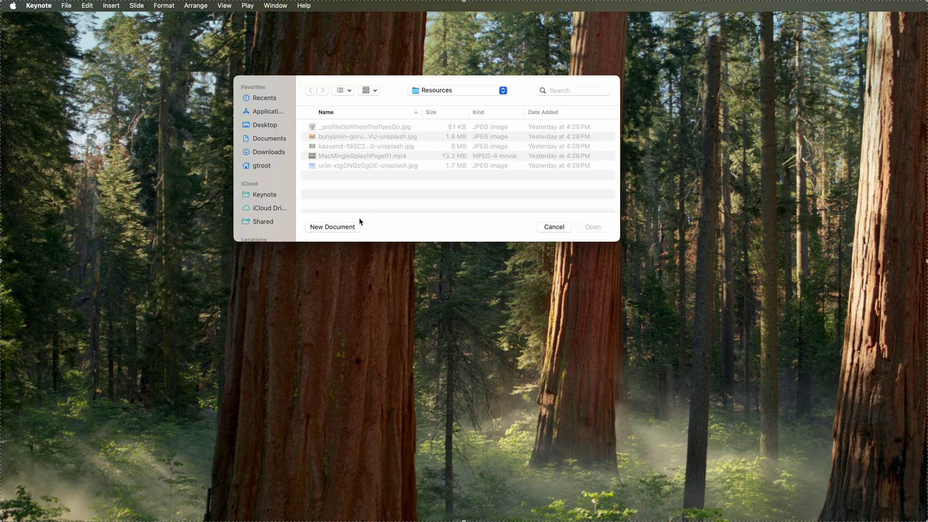
- Create a Basic White presentation and delete its title, subtitle and Author and Date boxes
{"action": "left_click", "coordinate": [338, 227]}
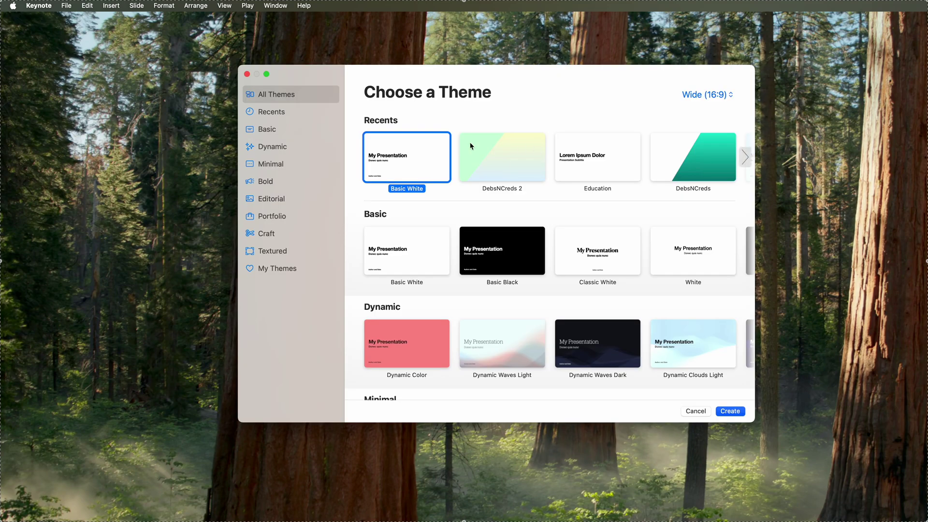
{"action": "double_click", "coordinate": [415, 160]}
{"action": "left_click", "coordinate": [102, 193]}
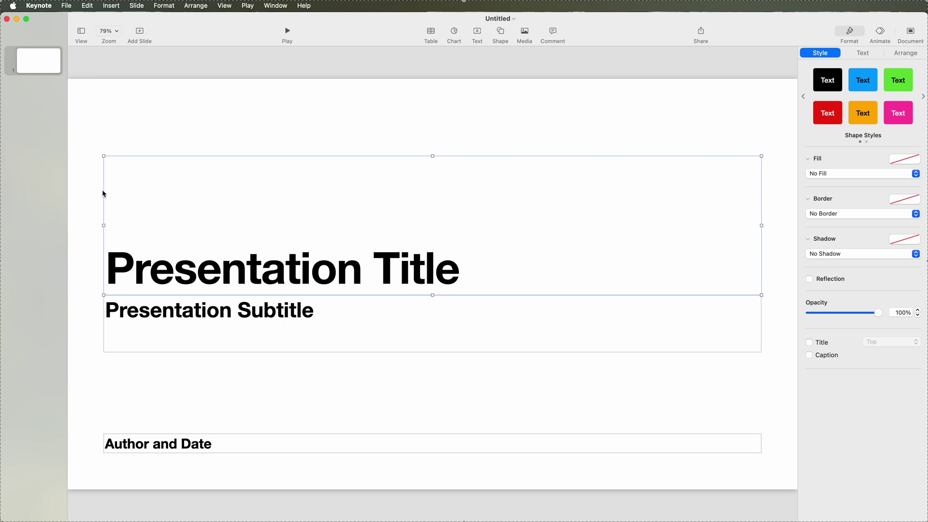
{"action": "key", "text": "Delete"}
{"action": "left_click", "coordinate": [143, 299]}
{"action": "key", "text": "Delete"}
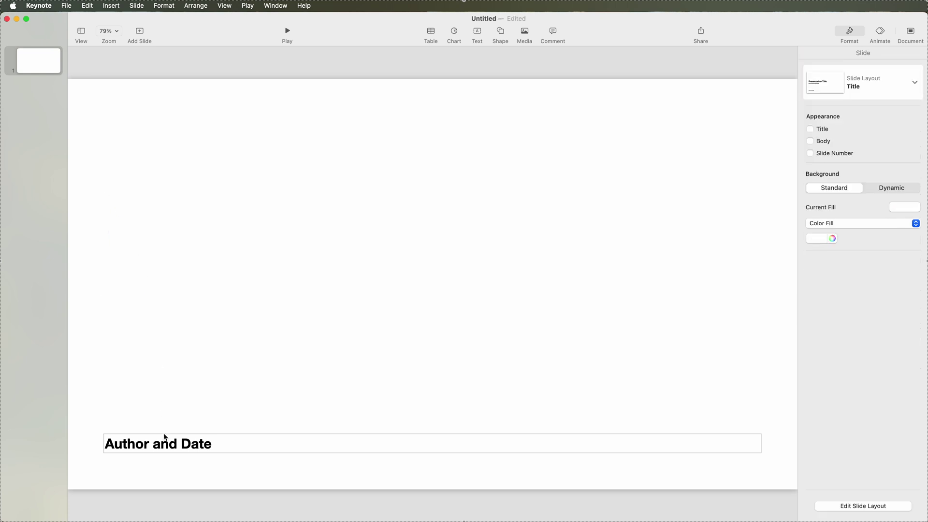
{"action": "left_click", "coordinate": [164, 438]}
{"action": "key", "text": "Delete"}
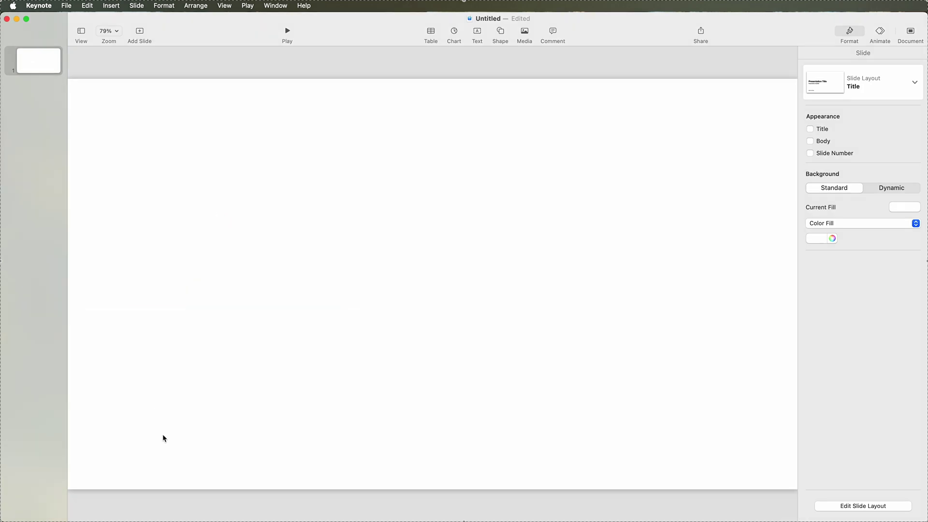
- Place the blue sky photo on the slide and stretch it to fill the slide
{"action": "left_click_drag", "start_coordinate": [662, 126], "coordinate": [197, 113]}
{"action": "left_click_drag", "start_coordinate": [468, 259], "coordinate": [494, 388]}
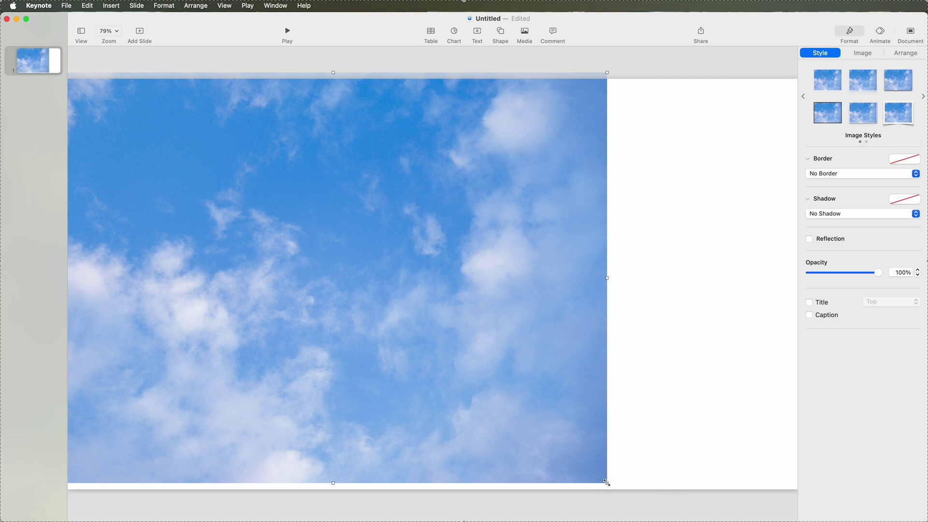
{"action": "left_click_drag", "start_coordinate": [607, 483], "coordinate": [797, 521]}
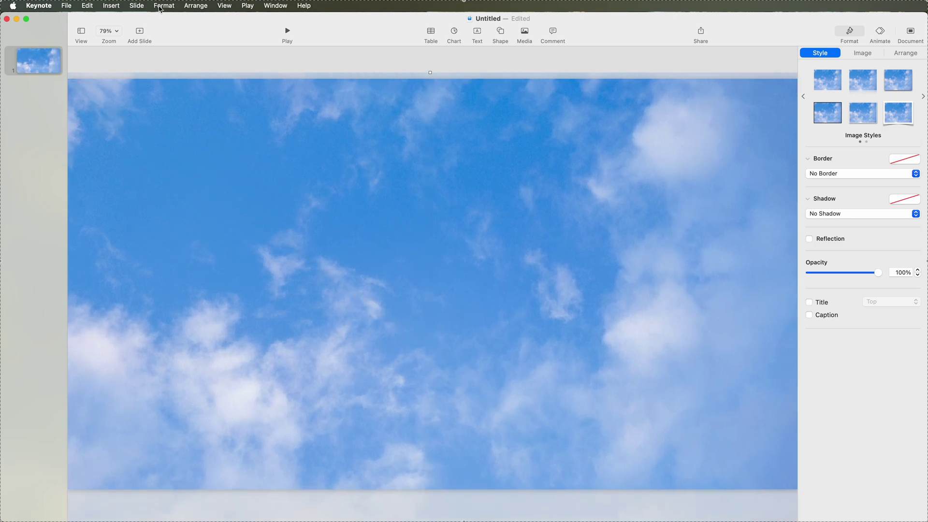
- Mask the sky photo with a star shape via Format > Image > Mask With Shape
{"action": "left_click", "coordinate": [161, 6]}
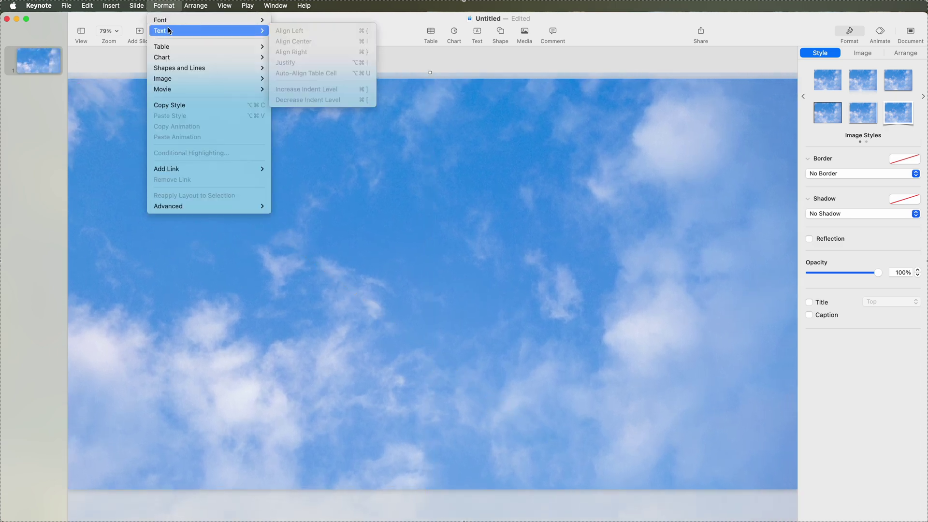
{"action": "mouse_move", "coordinate": [170, 80]}
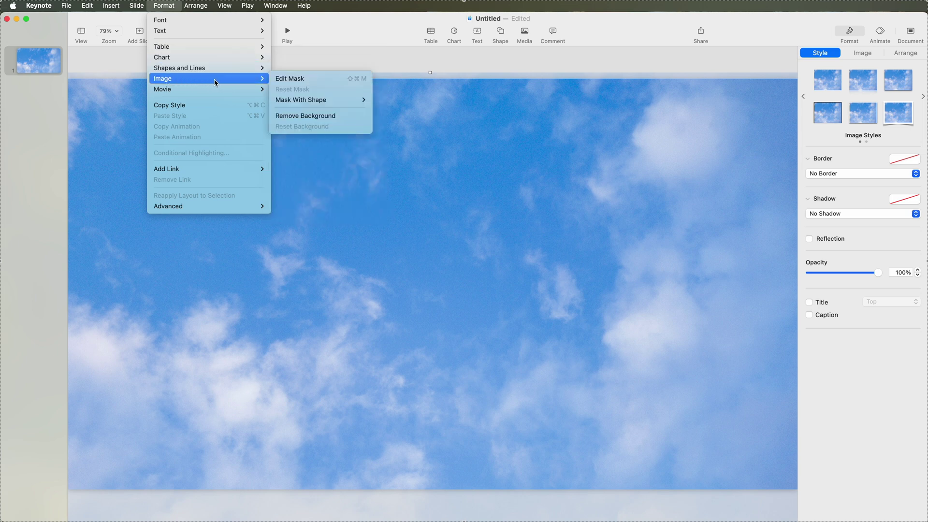
{"action": "mouse_move", "coordinate": [303, 108]}
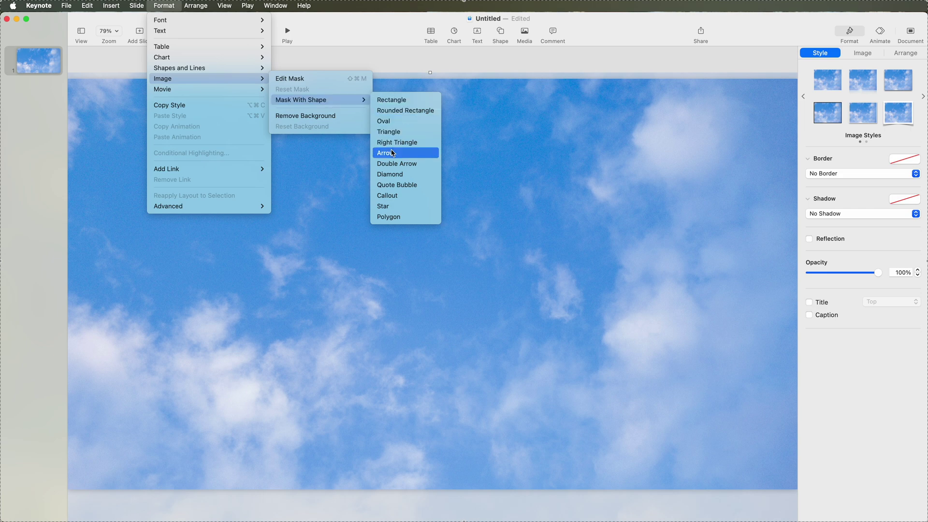
{"action": "left_click", "coordinate": [389, 207]}
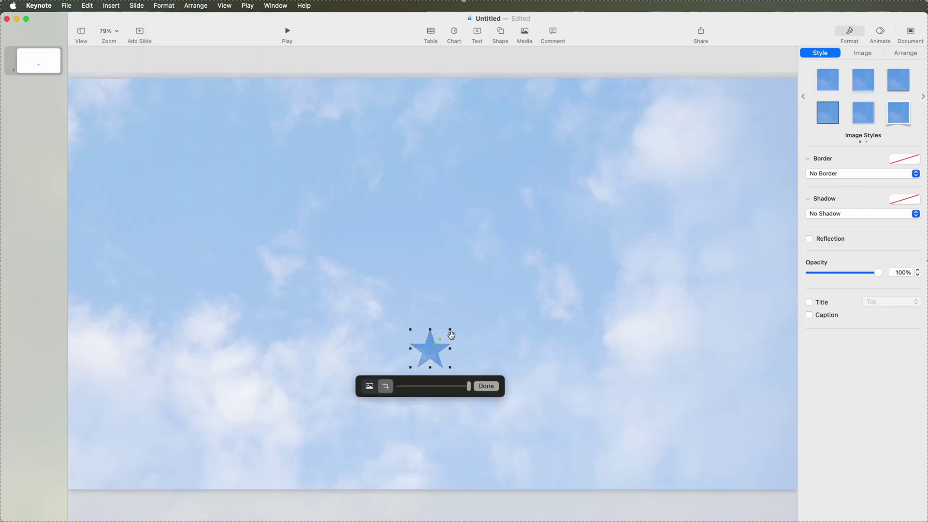
- Enlarge the star mask, move it toward the lower left, and finish mask editing
{"action": "left_click_drag", "start_coordinate": [450, 330], "coordinate": [694, 145]}
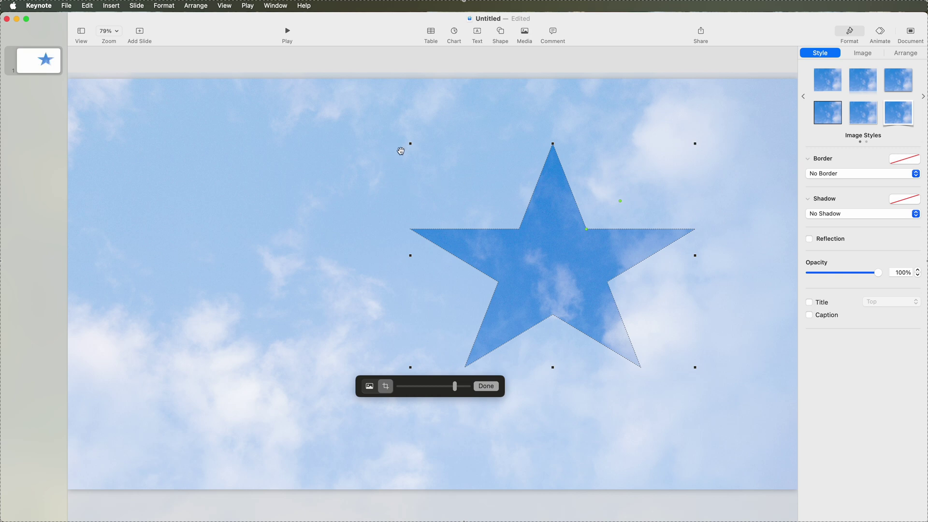
{"action": "left_click_drag", "start_coordinate": [411, 144], "coordinate": [176, 90]}
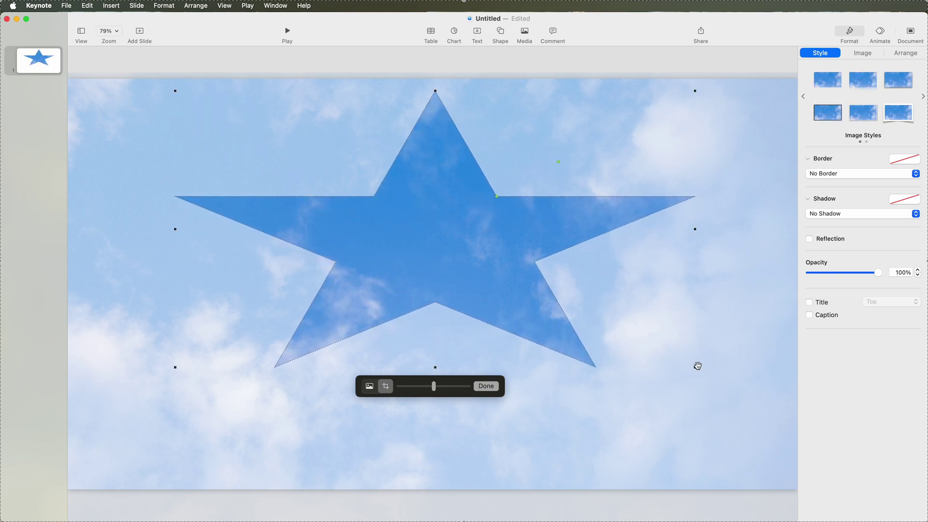
{"action": "left_click_drag", "start_coordinate": [694, 367], "coordinate": [452, 365]}
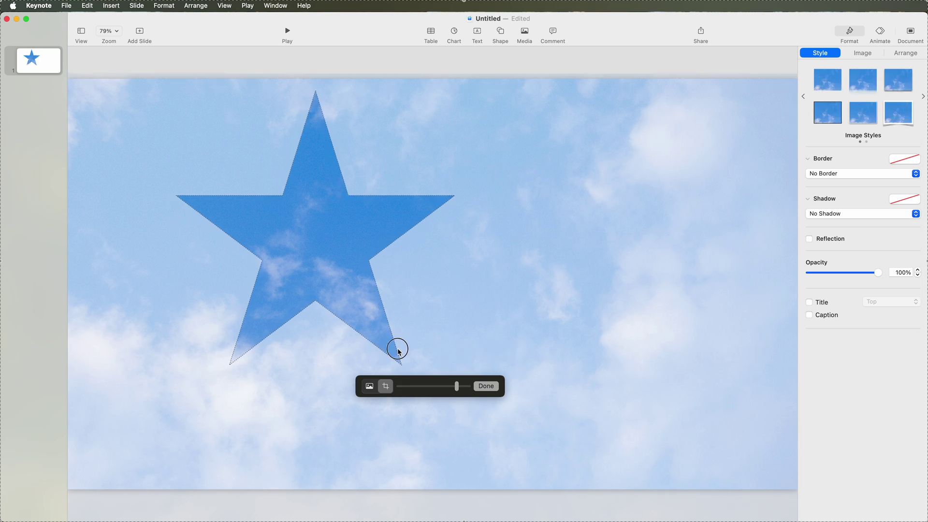
{"action": "left_click_drag", "start_coordinate": [400, 348], "coordinate": [304, 464]}
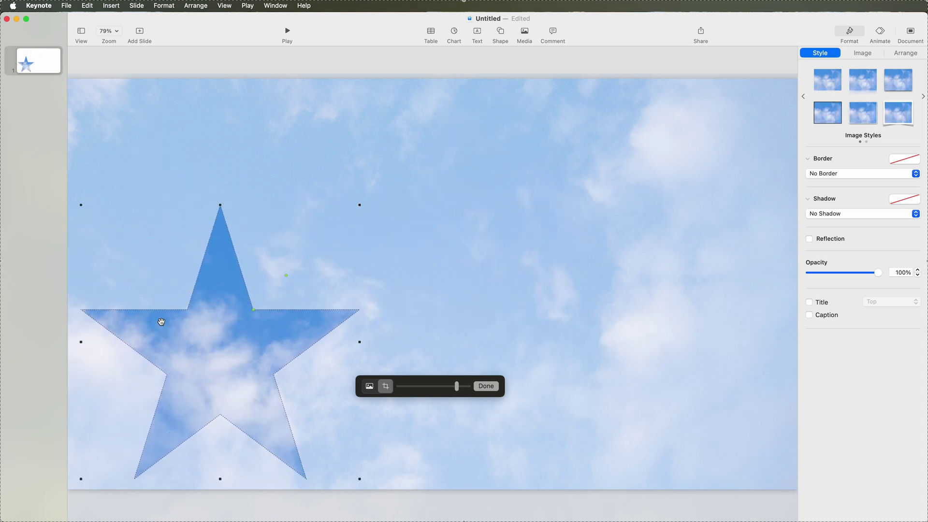
{"action": "left_click", "coordinate": [488, 387]}
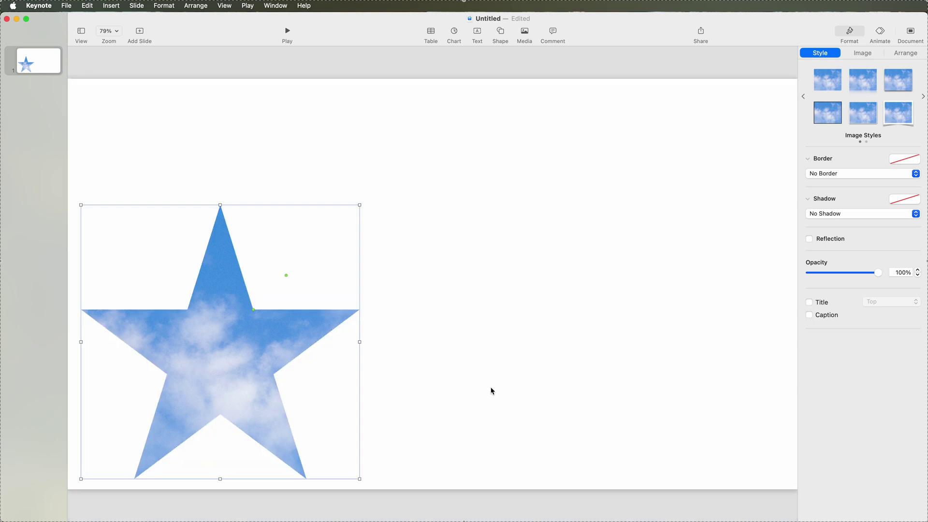
- Delete the sky star image from the slide
{"action": "left_click", "coordinate": [584, 415]}
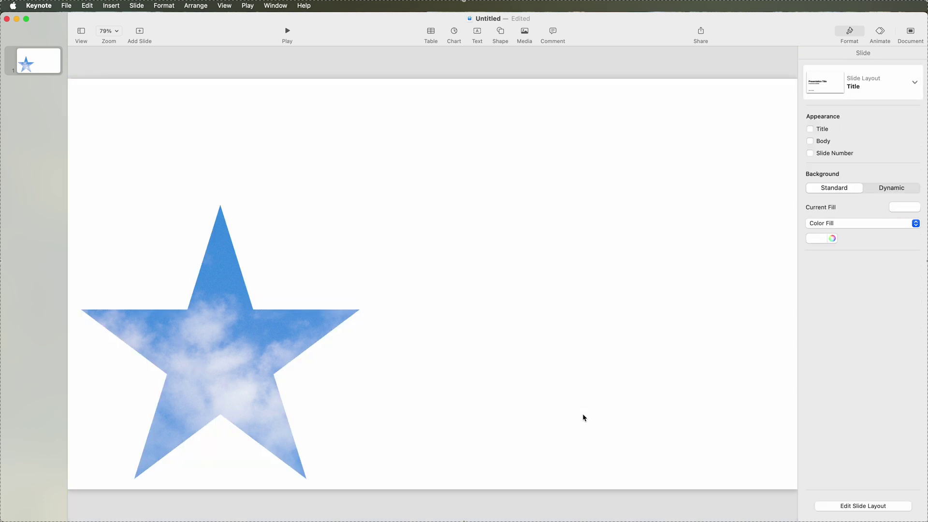
{"action": "left_click", "coordinate": [219, 388]}
{"action": "key", "text": "Delete"}
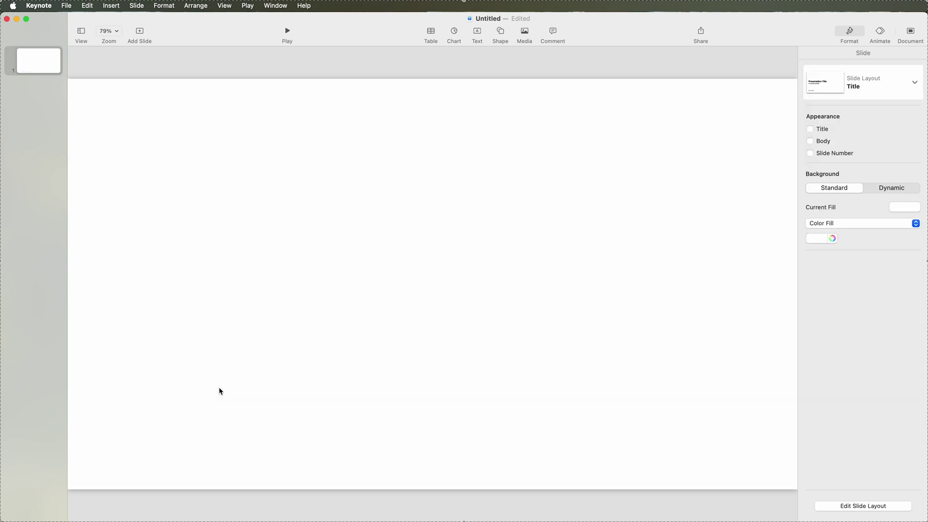
- Browse the shape library's Objects down to the umbrella shapes
{"action": "left_click", "coordinate": [503, 33]}
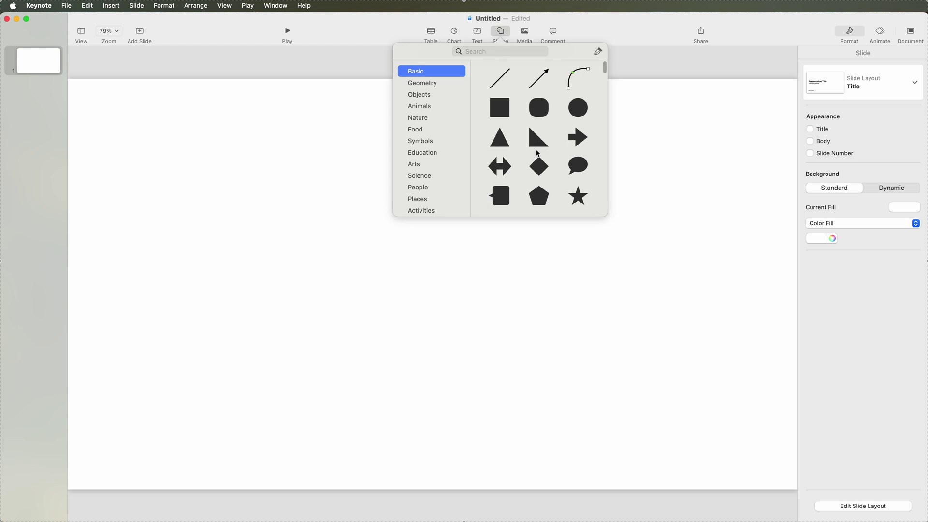
{"action": "scroll", "coordinate": [538, 153], "scroll_direction": "down", "scroll_amount": 5}
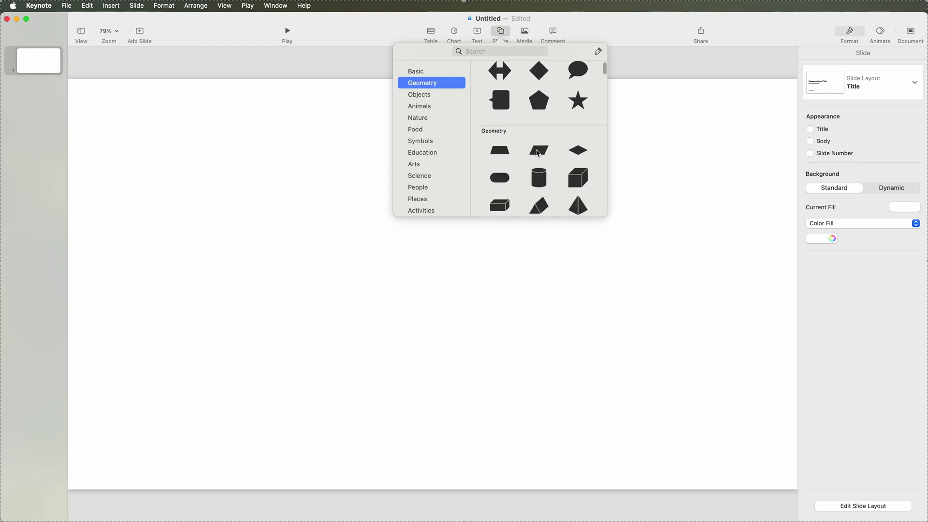
{"action": "scroll", "coordinate": [538, 154], "scroll_direction": "down", "scroll_amount": 5}
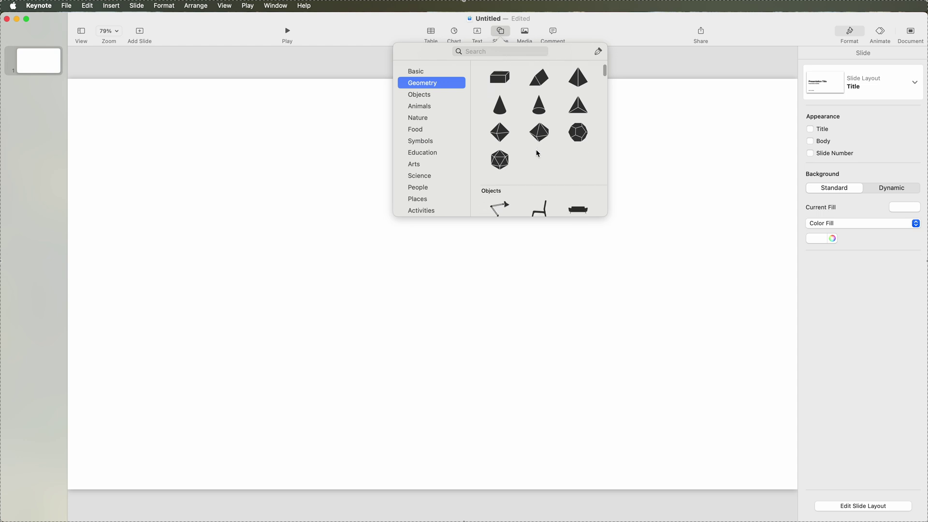
{"action": "scroll", "coordinate": [538, 153], "scroll_direction": "down", "scroll_amount": 5}
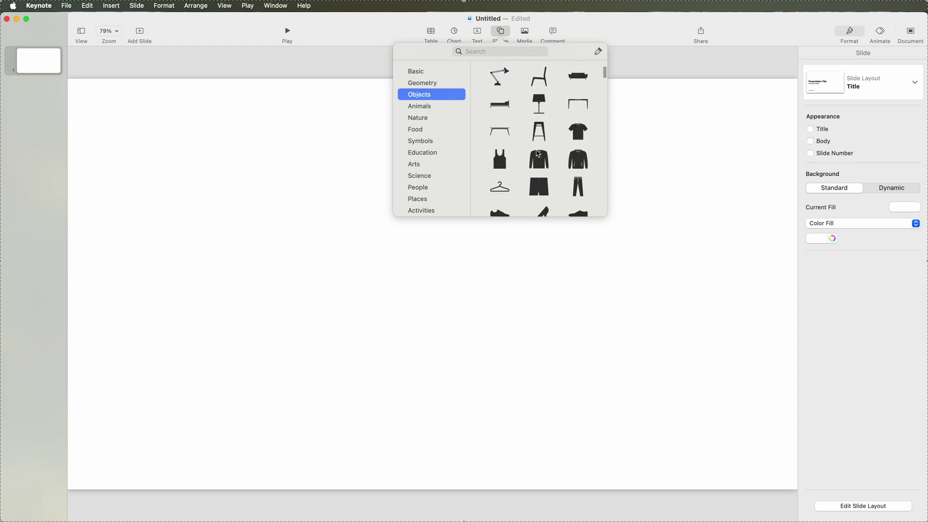
{"action": "scroll", "coordinate": [539, 154], "scroll_direction": "down", "scroll_amount": 5}
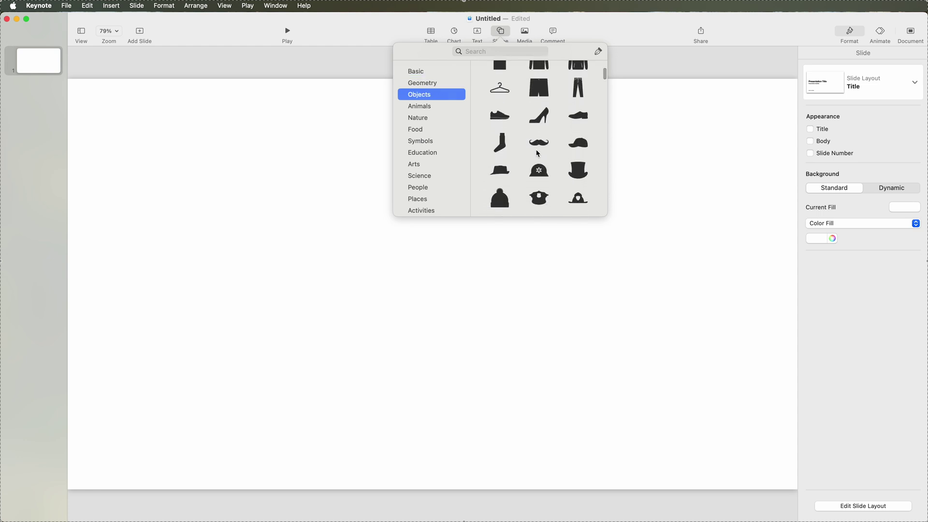
{"action": "scroll", "coordinate": [538, 154], "scroll_direction": "down", "scroll_amount": 3}
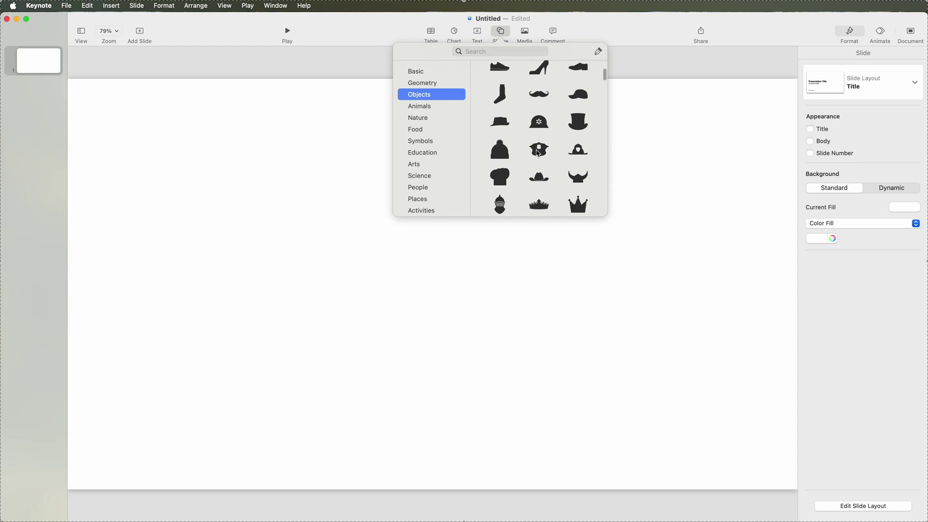
{"action": "scroll", "coordinate": [538, 154], "scroll_direction": "down", "scroll_amount": 4}
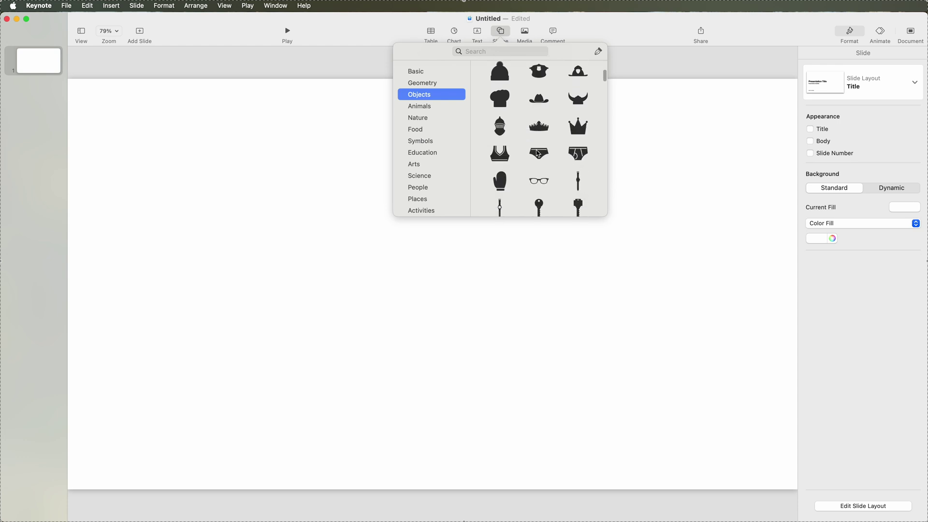
{"action": "scroll", "coordinate": [538, 153], "scroll_direction": "down", "scroll_amount": 2}
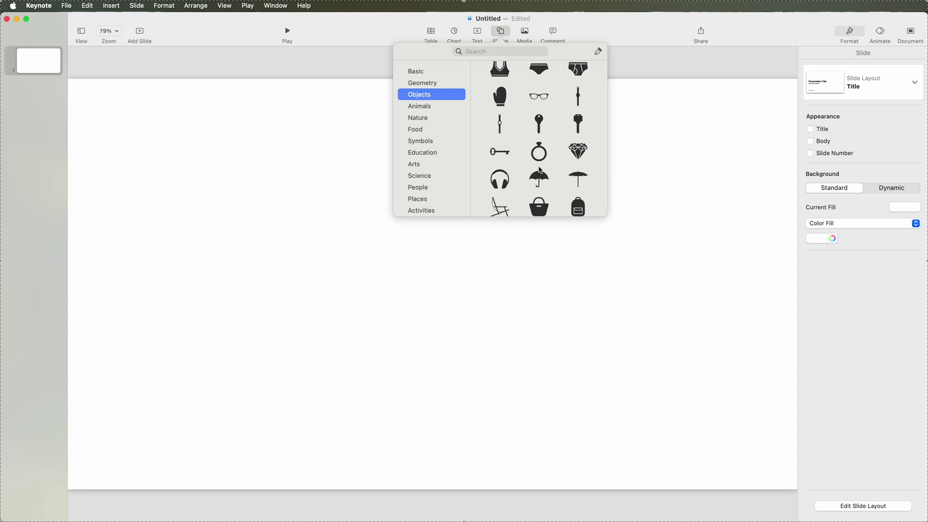
- Insert the black umbrella shape and enlarge it to cover most of the slide
{"action": "left_click", "coordinate": [541, 180]}
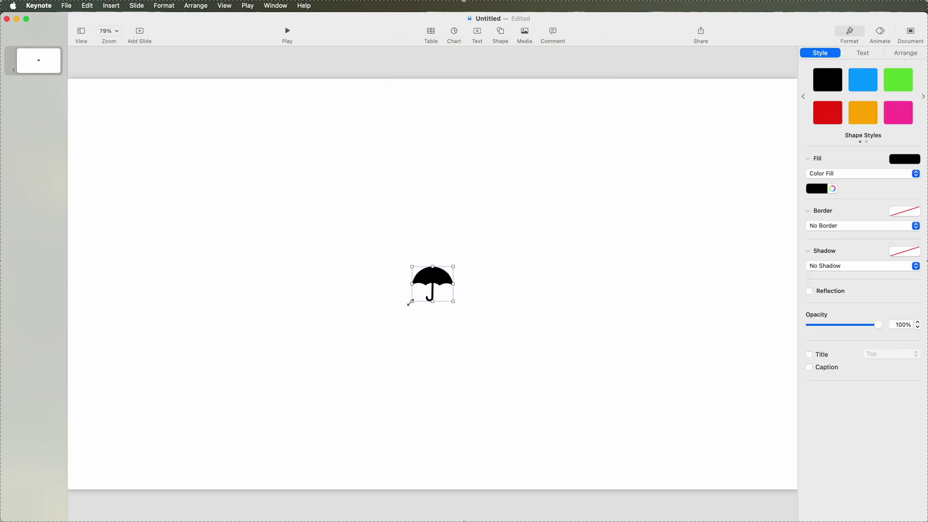
{"action": "left_click_drag", "start_coordinate": [410, 302], "coordinate": [222, 462]}
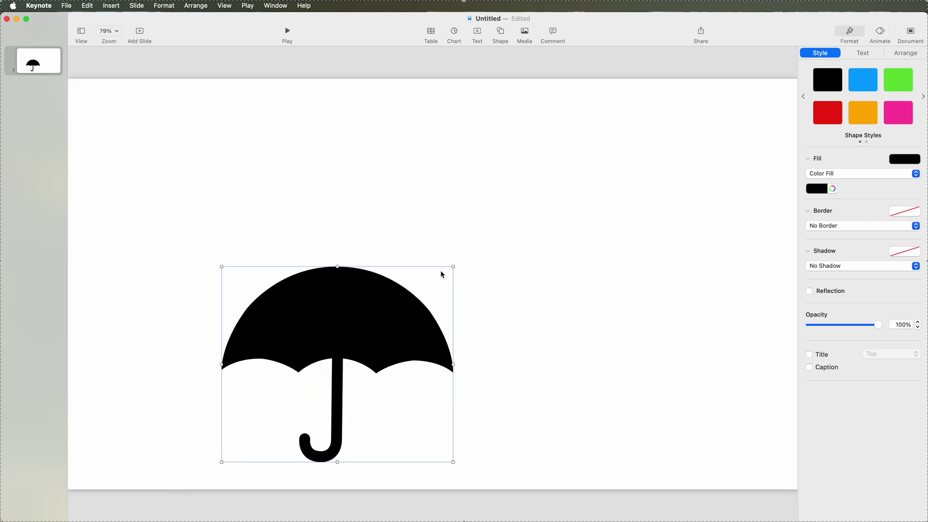
{"action": "left_click_drag", "start_coordinate": [453, 266], "coordinate": [677, 150]}
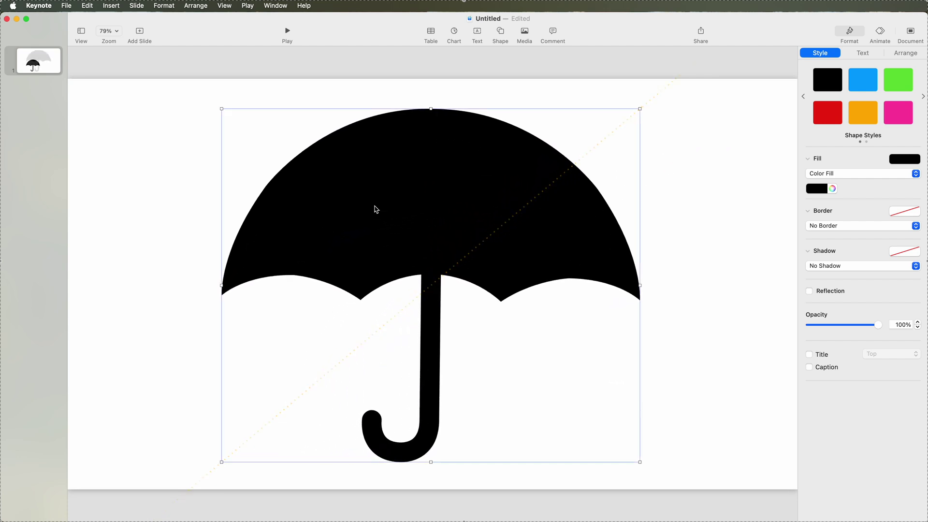
{"action": "left_click_drag", "start_coordinate": [387, 210], "coordinate": [406, 205]}
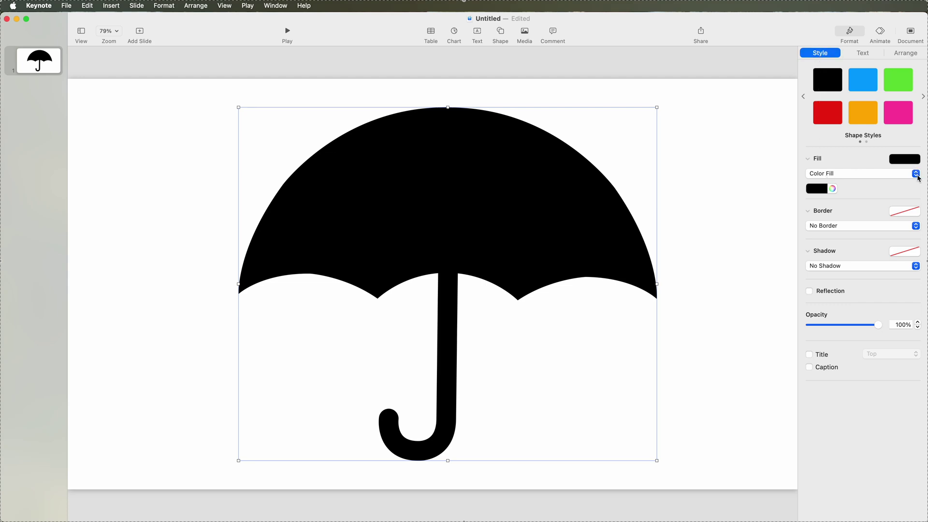
{"action": "left_click", "coordinate": [916, 174]}
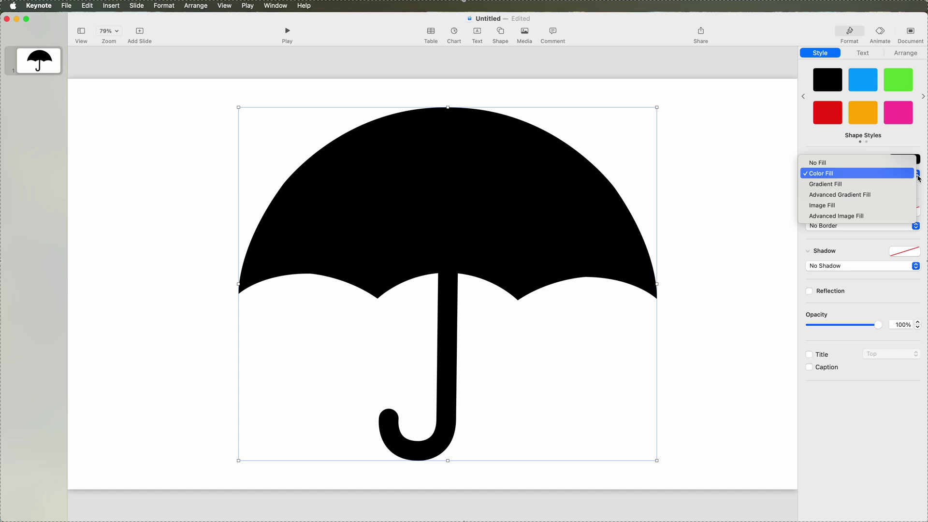
- Give the umbrella an image fill, trying sky and flames photos before settling on bamboo forest
{"action": "left_click", "coordinate": [835, 207]}
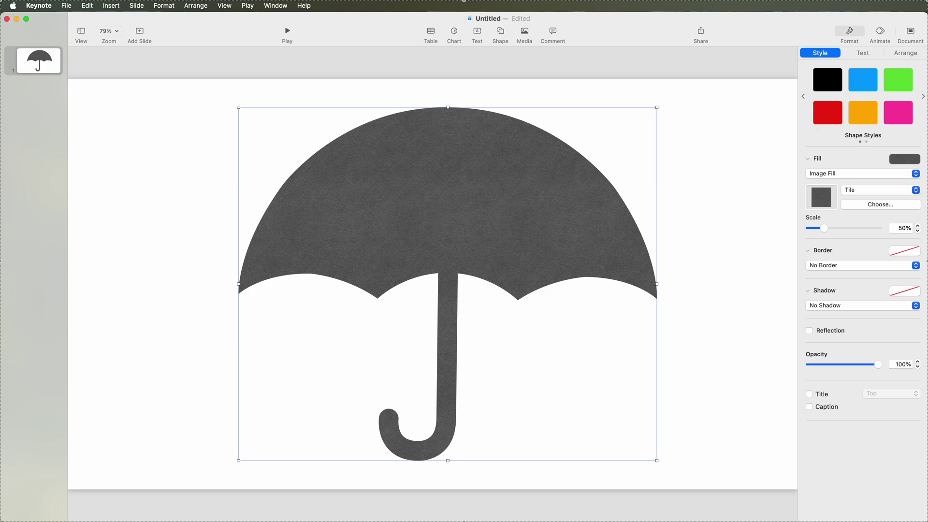
{"action": "left_click_drag", "start_coordinate": [926, 180], "coordinate": [824, 202]}
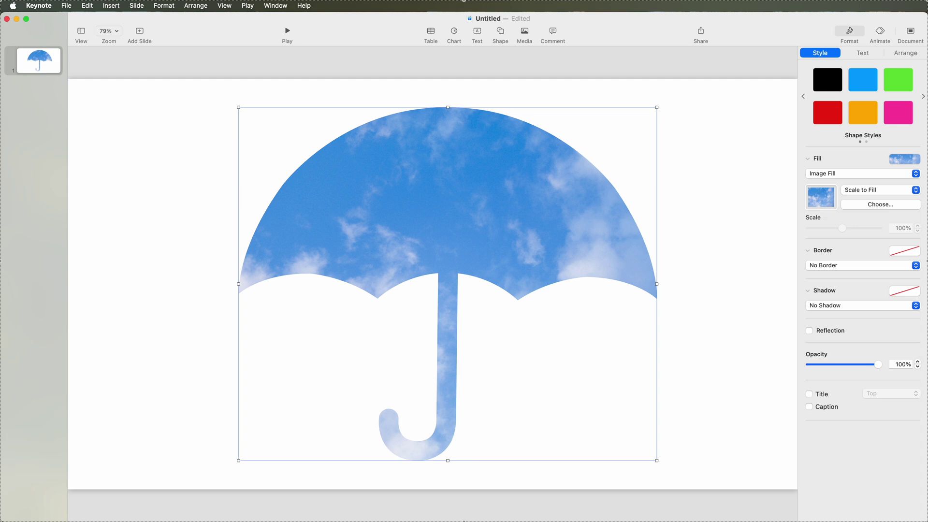
{"action": "left_click_drag", "start_coordinate": [925, 227], "coordinate": [825, 200]}
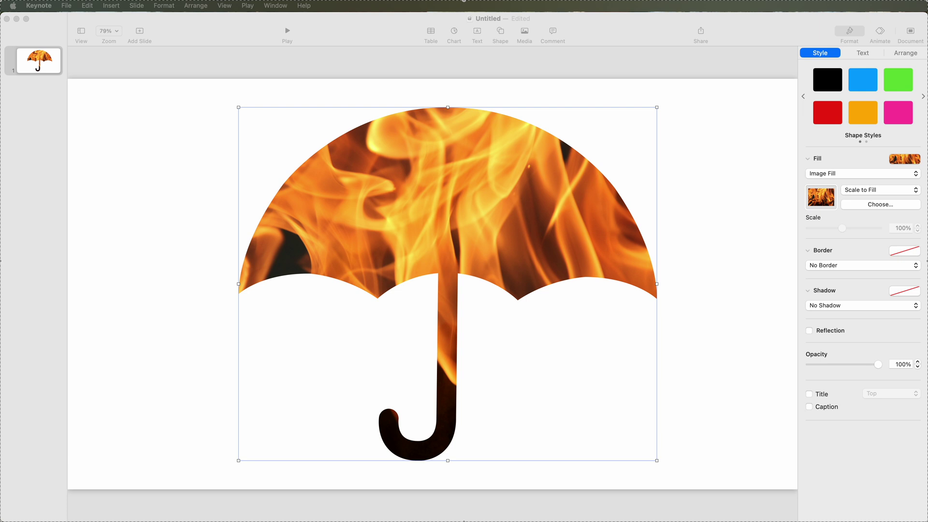
{"action": "left_click_drag", "start_coordinate": [797, 193], "coordinate": [825, 202]}
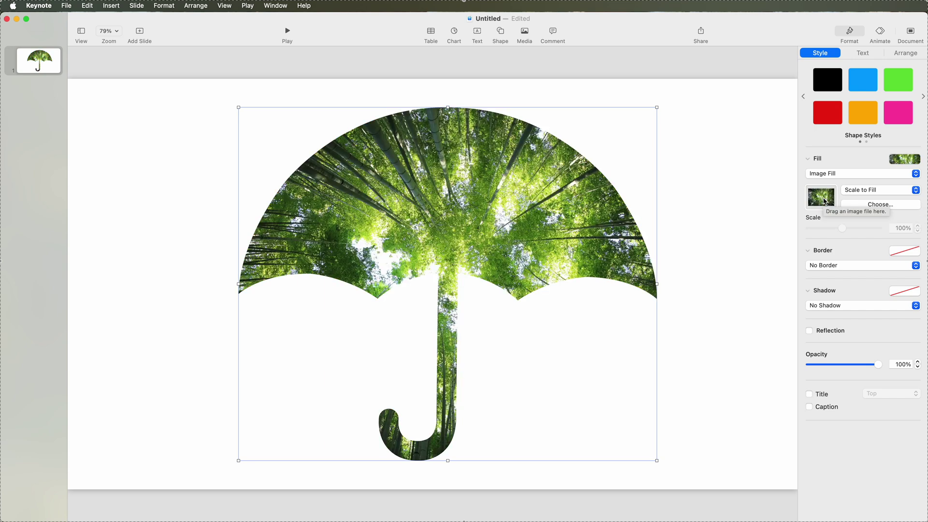
{"action": "left_click", "coordinate": [826, 174]}
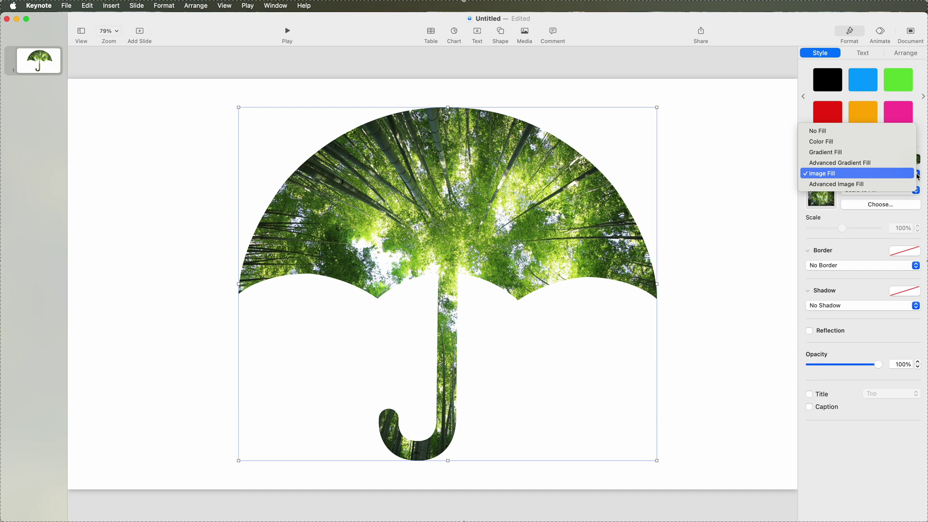
- Return the umbrella to a solid black color fill, shrink it, and move it up
{"action": "left_click", "coordinate": [823, 131]}
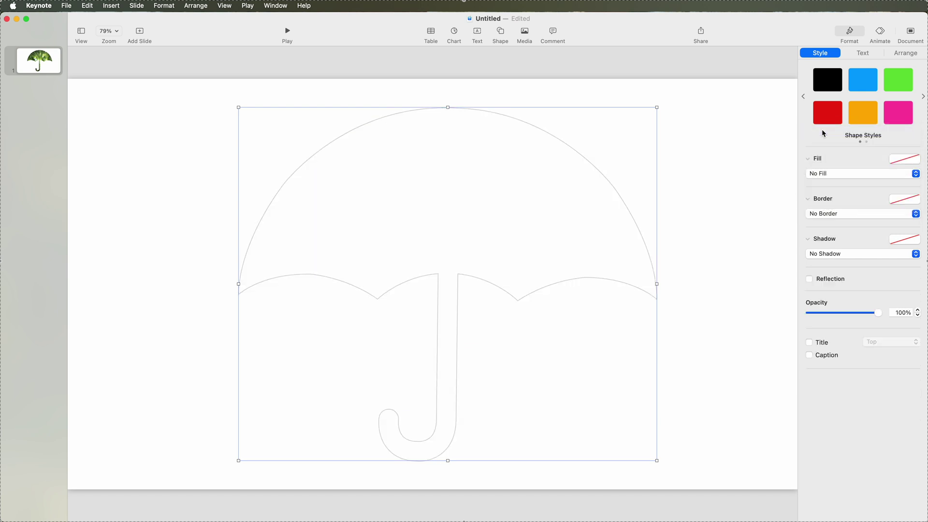
{"action": "left_click", "coordinate": [916, 173]}
{"action": "left_click", "coordinate": [826, 183]}
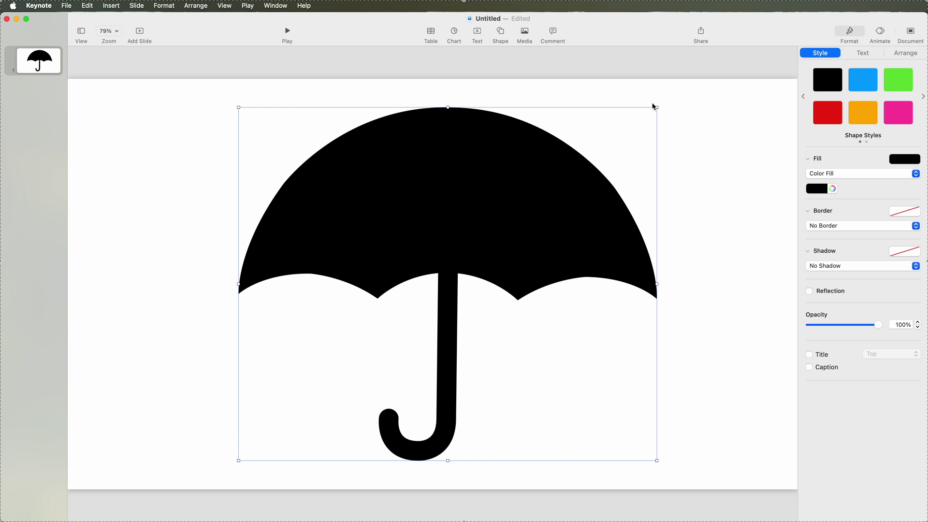
{"action": "left_click_drag", "start_coordinate": [656, 107], "coordinate": [411, 270]}
{"action": "left_click_drag", "start_coordinate": [319, 317], "coordinate": [355, 134]}
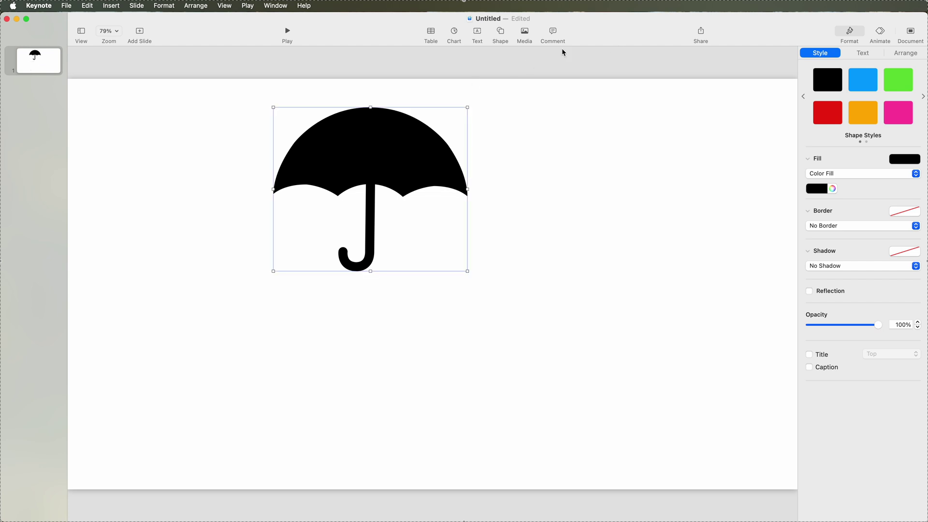
- Insert the Duck shape from the Animals library and enlarge it beside the handle
{"action": "left_click", "coordinate": [503, 34]}
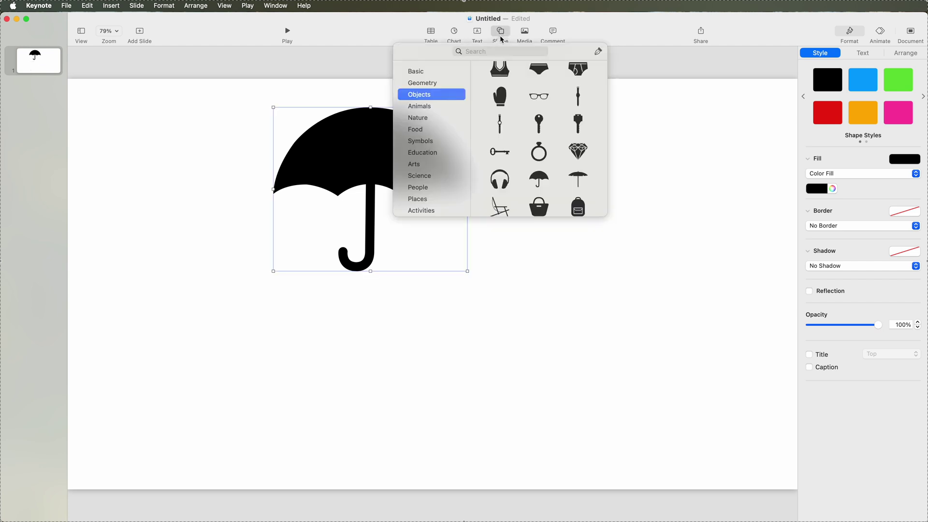
{"action": "left_click", "coordinate": [420, 107]}
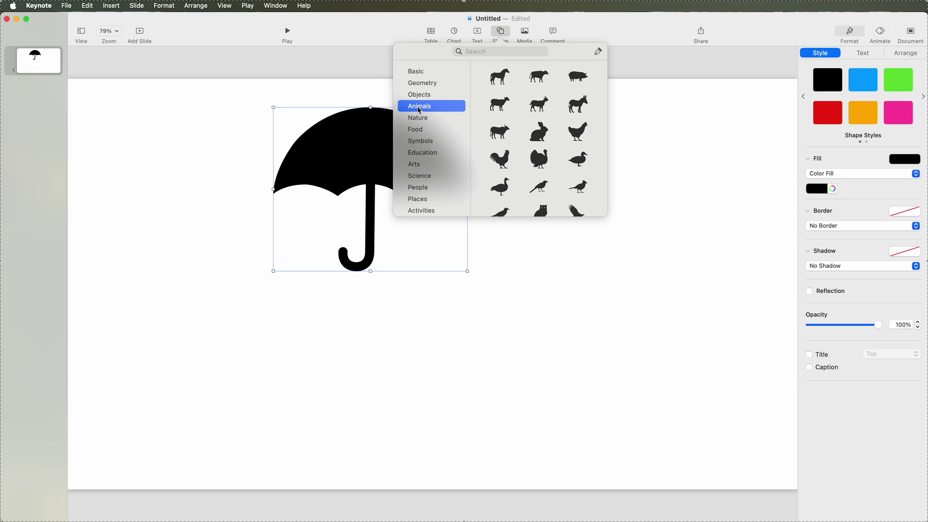
{"action": "left_click", "coordinate": [581, 166]}
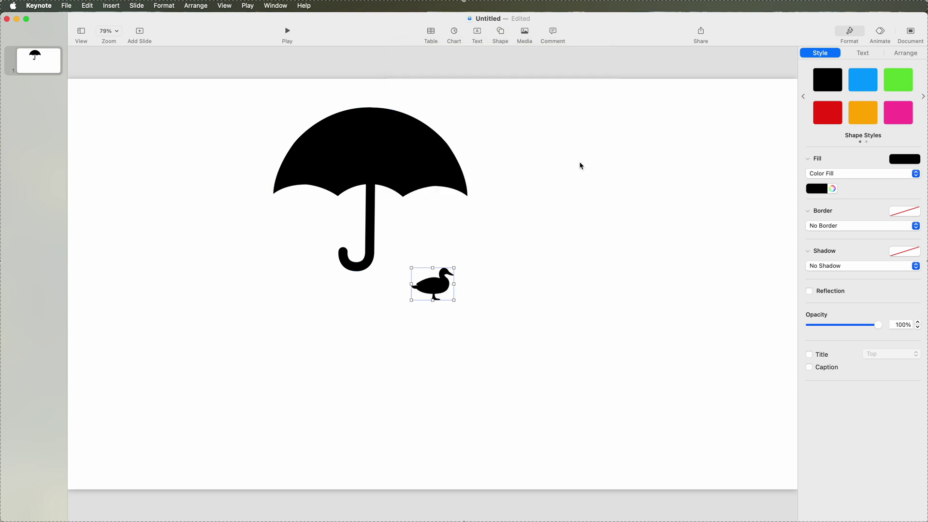
{"action": "left_click_drag", "start_coordinate": [454, 267], "coordinate": [567, 188]}
{"action": "mouse_move", "coordinate": [489, 237]}
{"action": "left_mouse_down"}
{"action": "mouse_move", "coordinate": [512, 226]}
{"action": "mouse_move", "coordinate": [466, 224]}
{"action": "mouse_move", "coordinate": [441, 253]}
{"action": "mouse_move", "coordinate": [473, 242]}
{"action": "left_mouse_up"}
- Resize and position the umbrella so it shelters the duck under its right side
{"action": "left_click", "coordinate": [346, 273]}
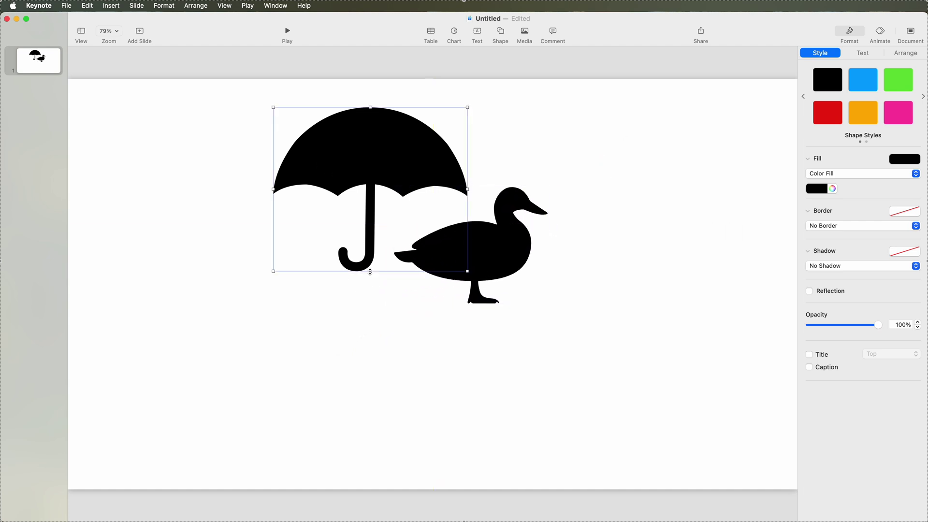
{"action": "left_click_drag", "start_coordinate": [371, 272], "coordinate": [357, 303]}
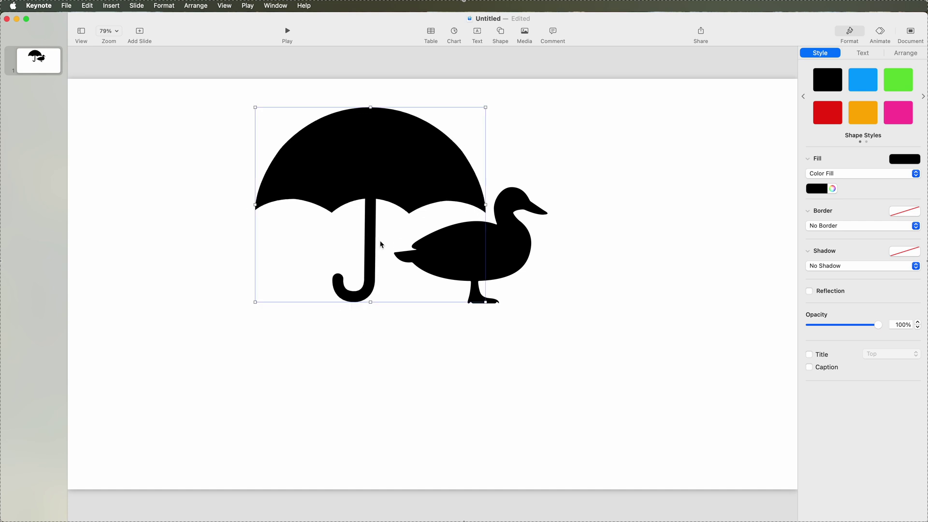
{"action": "left_click_drag", "start_coordinate": [373, 166], "coordinate": [382, 145]}
{"action": "left_click_drag", "start_coordinate": [519, 263], "coordinate": [524, 341]}
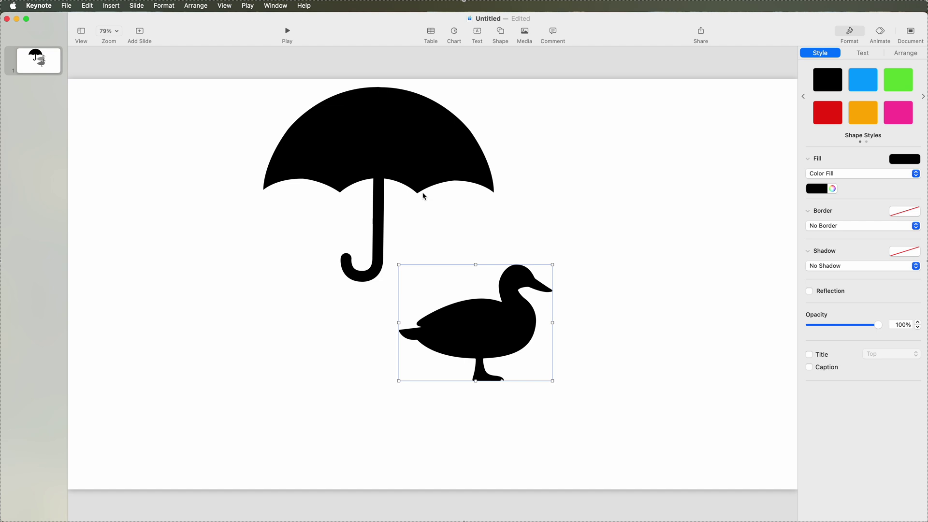
{"action": "left_click_drag", "start_coordinate": [425, 193], "coordinate": [453, 228]}
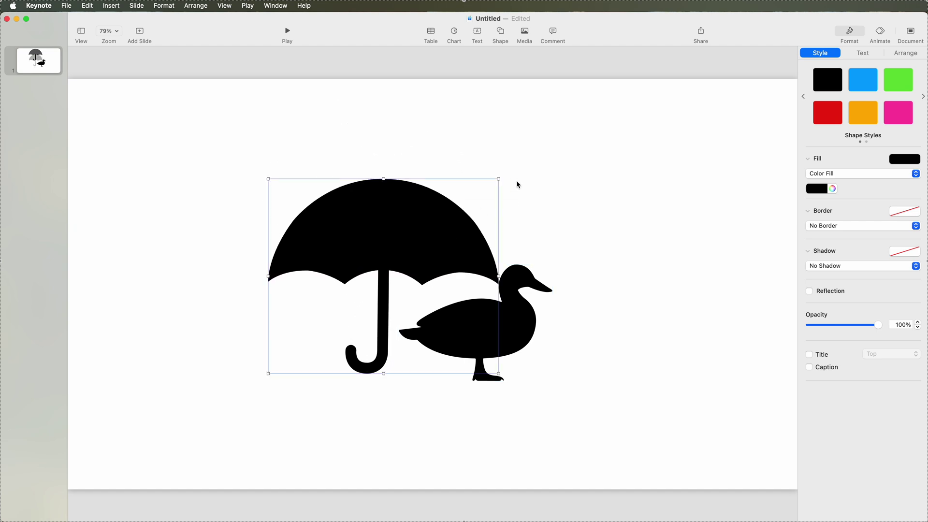
{"action": "left_click_drag", "start_coordinate": [499, 173], "coordinate": [626, 126]}
{"action": "left_click_drag", "start_coordinate": [532, 150], "coordinate": [474, 192]}
- Select the umbrella and duck together and combine them with Format > Shapes and Lines > Unite Shapes
{"action": "left_click", "coordinate": [481, 330], "text": "shift"}
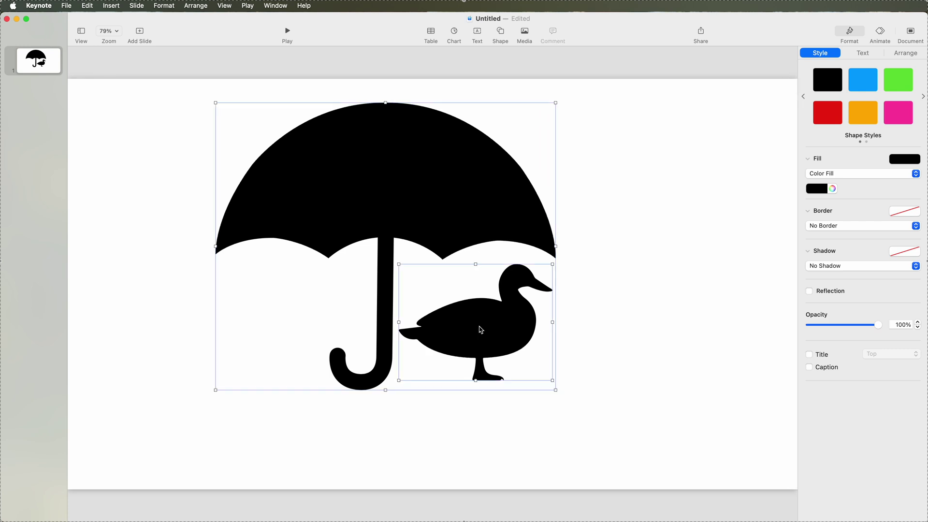
{"action": "right_click", "coordinate": [451, 164]}
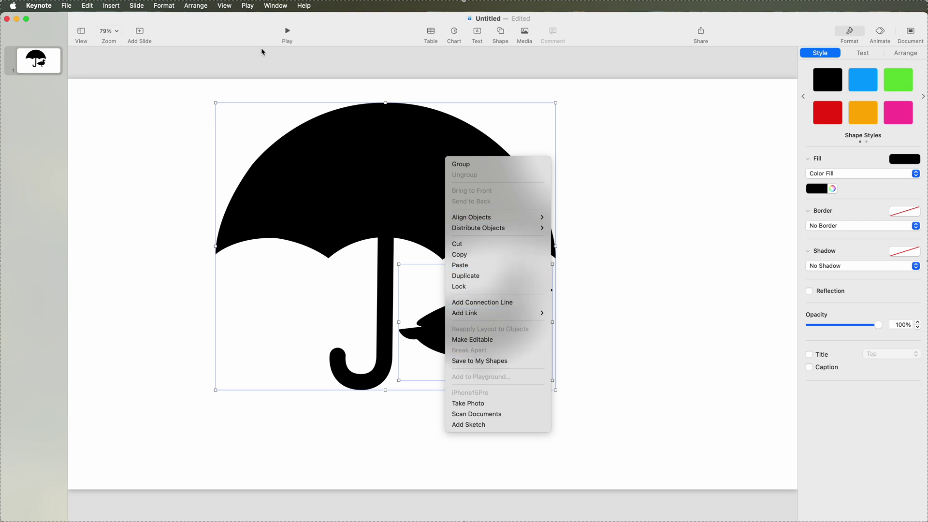
{"action": "left_click", "coordinate": [158, 159]}
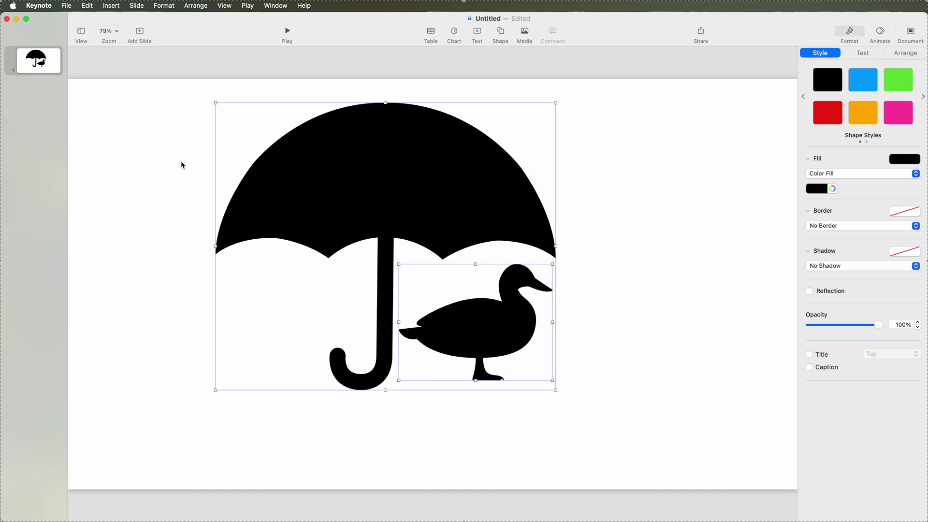
{"action": "left_click", "coordinate": [164, 6]}
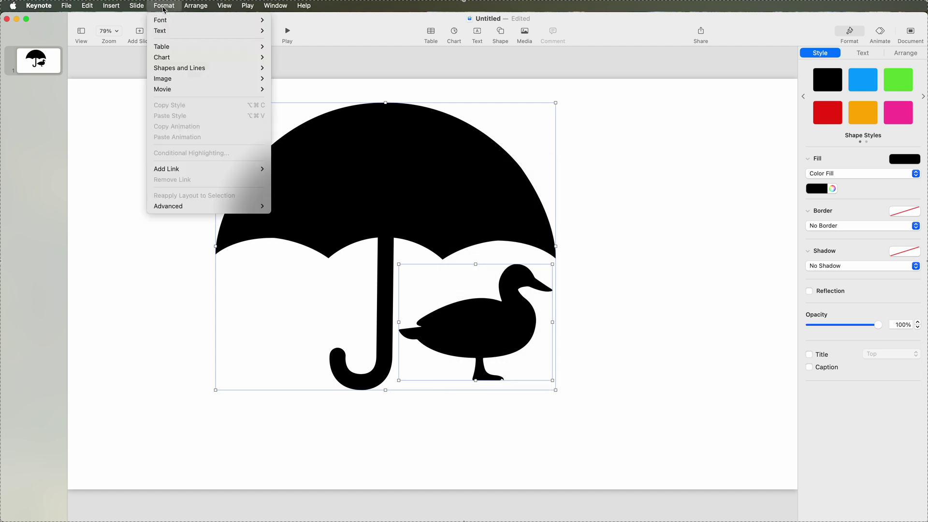
{"action": "mouse_move", "coordinate": [182, 73]}
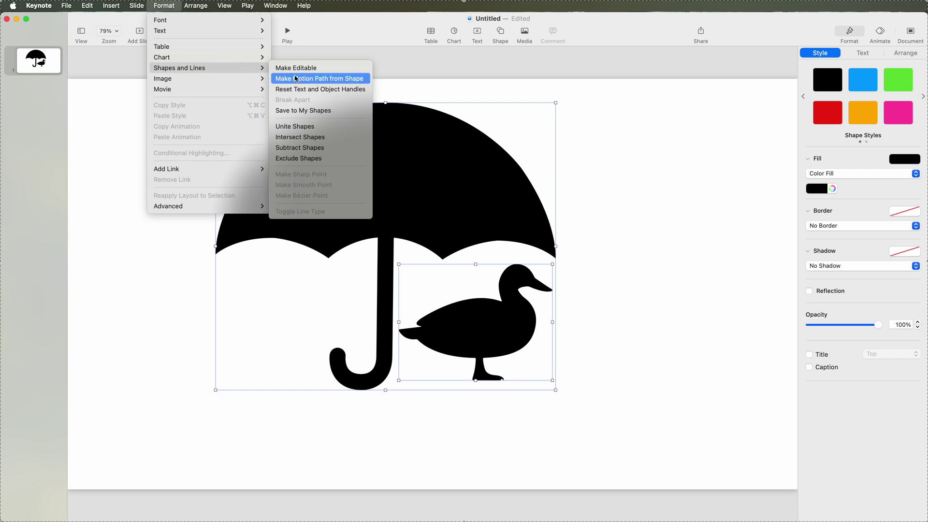
{"action": "left_click", "coordinate": [310, 127]}
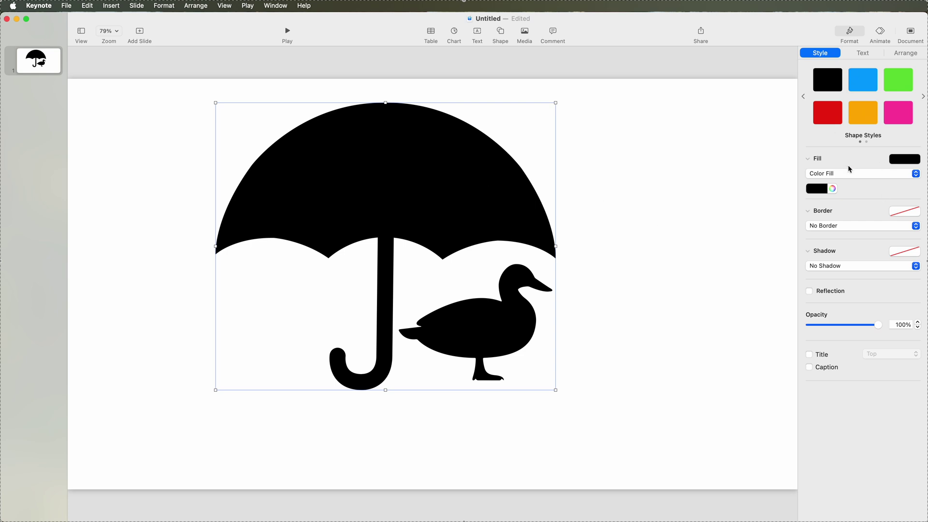
- Give the combined shape an image fill, swapping bamboo for sky and finally flames
{"action": "left_click", "coordinate": [916, 174]}
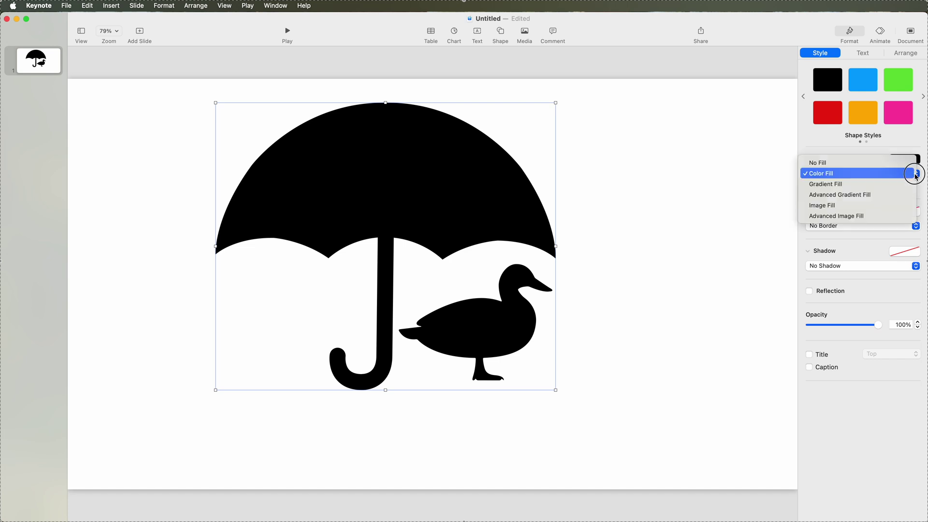
{"action": "left_click", "coordinate": [838, 205]}
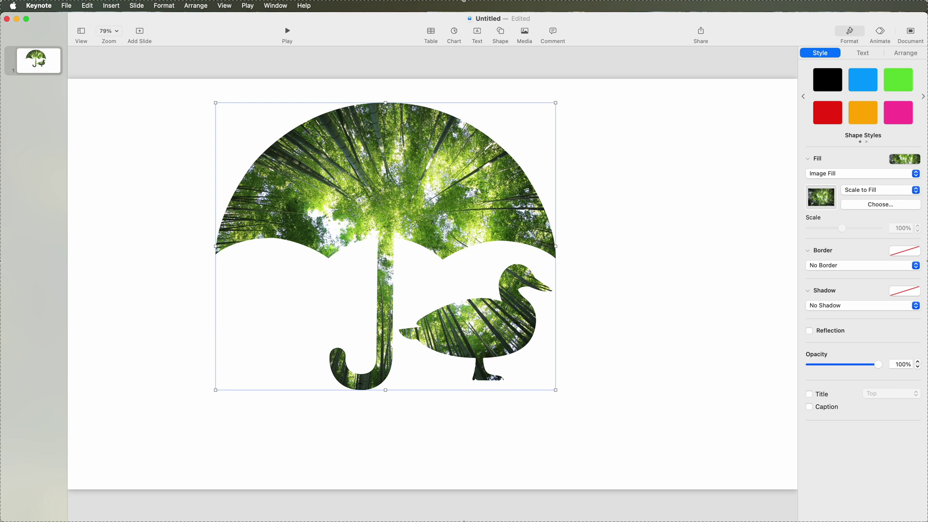
{"action": "left_click_drag", "start_coordinate": [899, 203], "coordinate": [820, 200]}
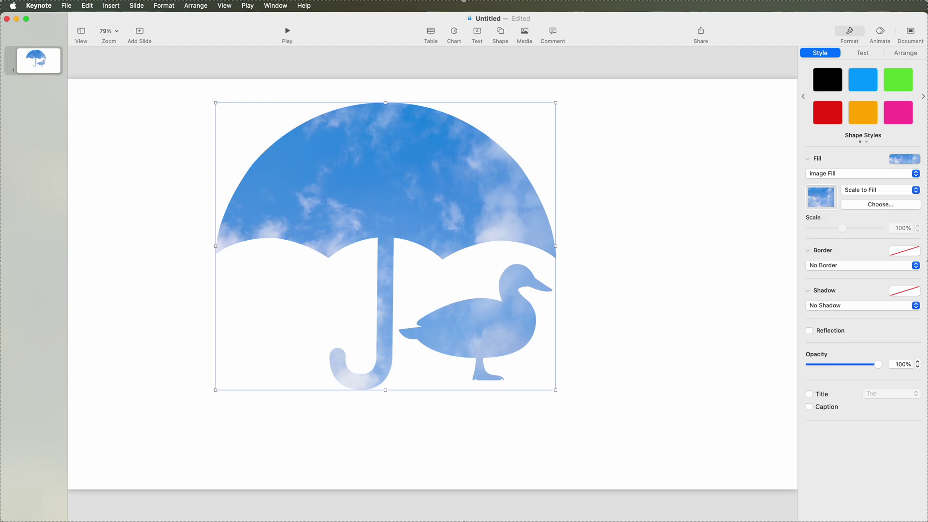
{"action": "left_click_drag", "start_coordinate": [914, 198], "coordinate": [820, 201]}
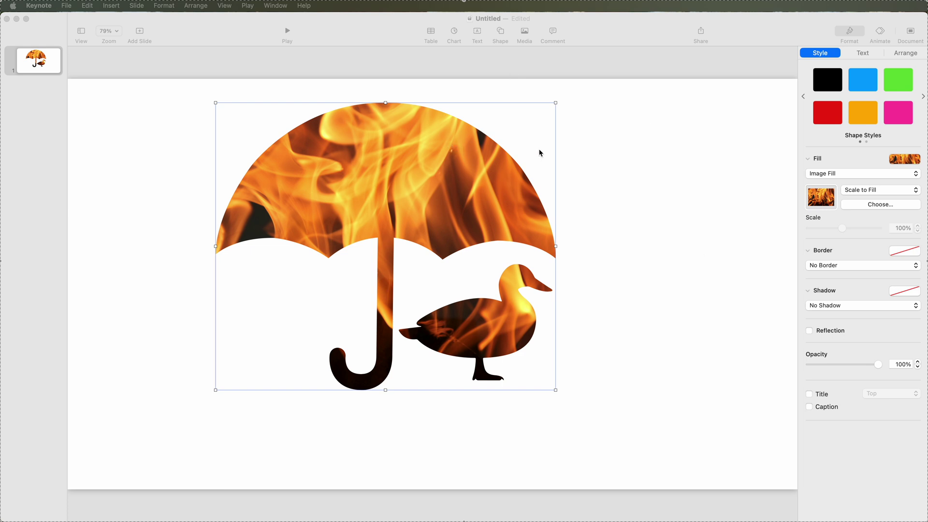
{"action": "left_click", "coordinate": [439, 165]}
- Delete the fire-filled umbrella shape and add a text box containing the letter M
{"action": "key", "text": "Delete"}
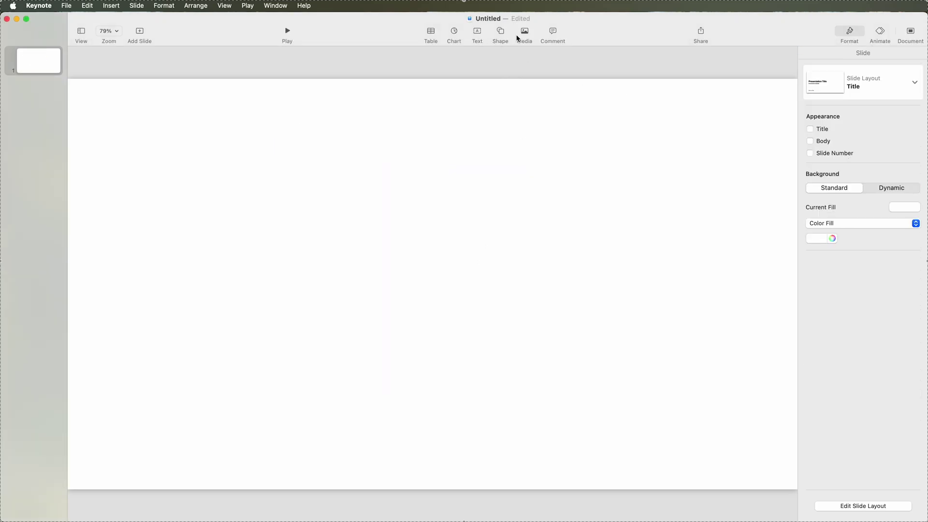
{"action": "left_click", "coordinate": [480, 33]}
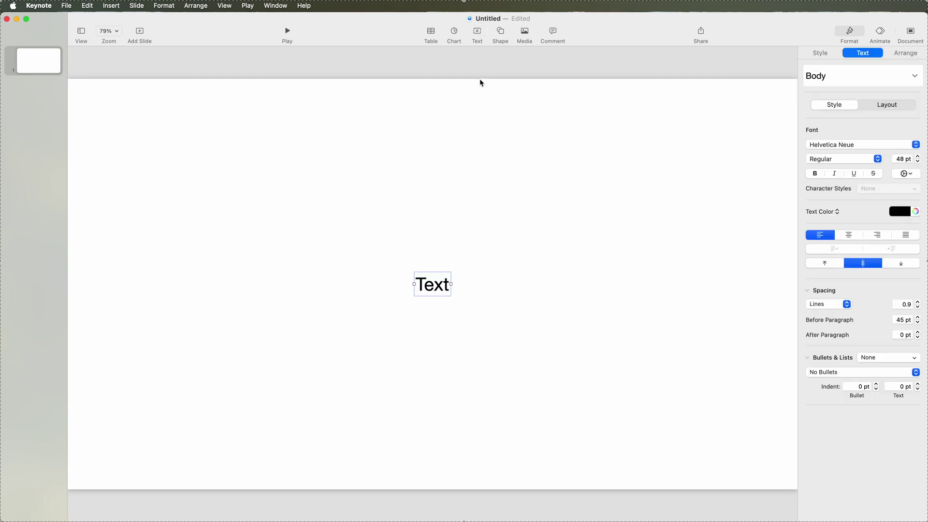
{"action": "type", "text": "M"}
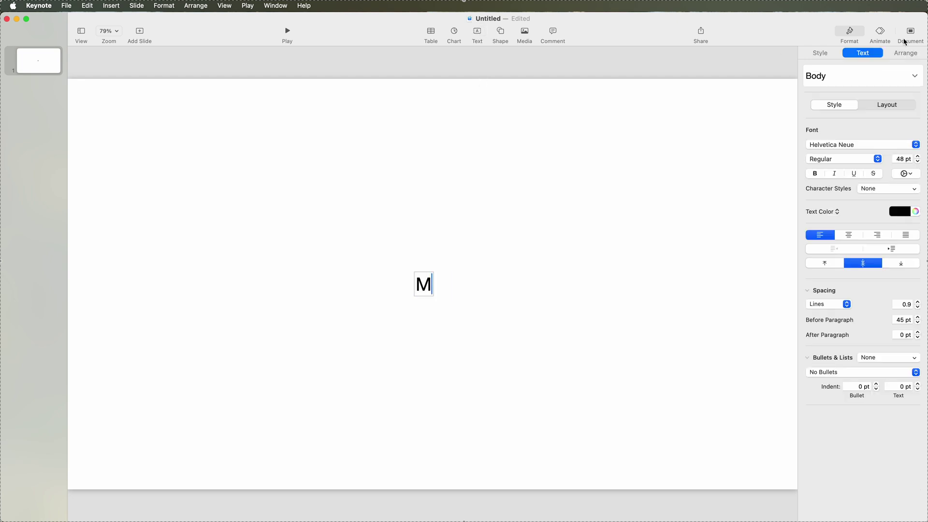
- Make the M 600 pt bold and move its text box to the slide centre
{"action": "key", "text": "super+a"}
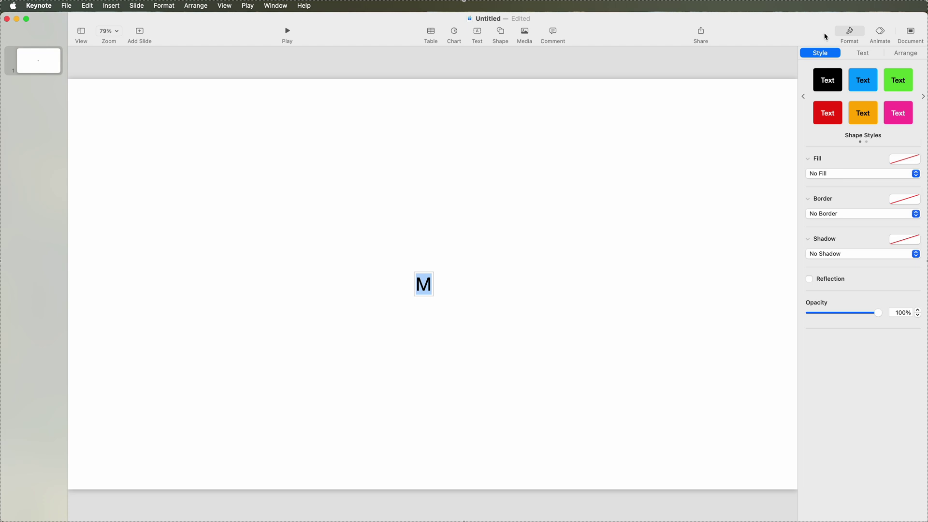
{"action": "left_click", "coordinate": [862, 53]}
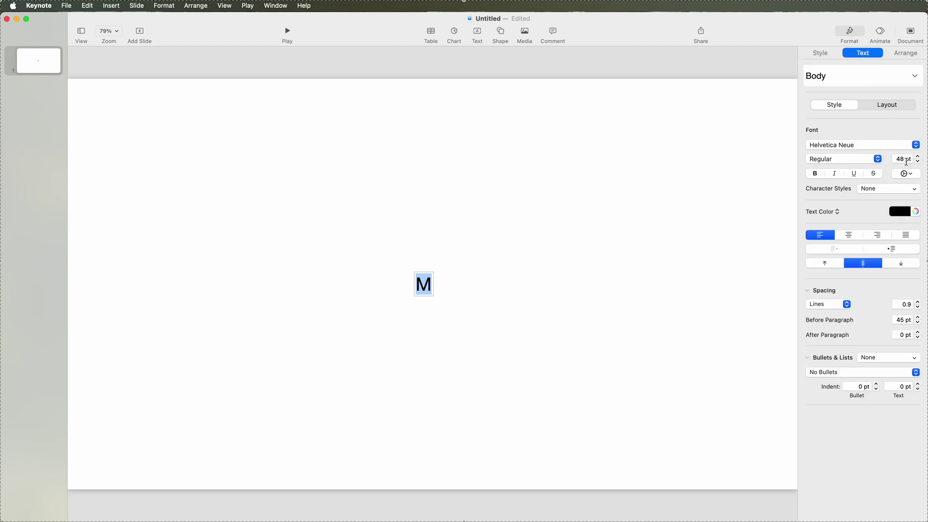
{"action": "left_click", "coordinate": [907, 162]}
{"action": "type", "text": "600"}
{"action": "key", "text": "Tab"}
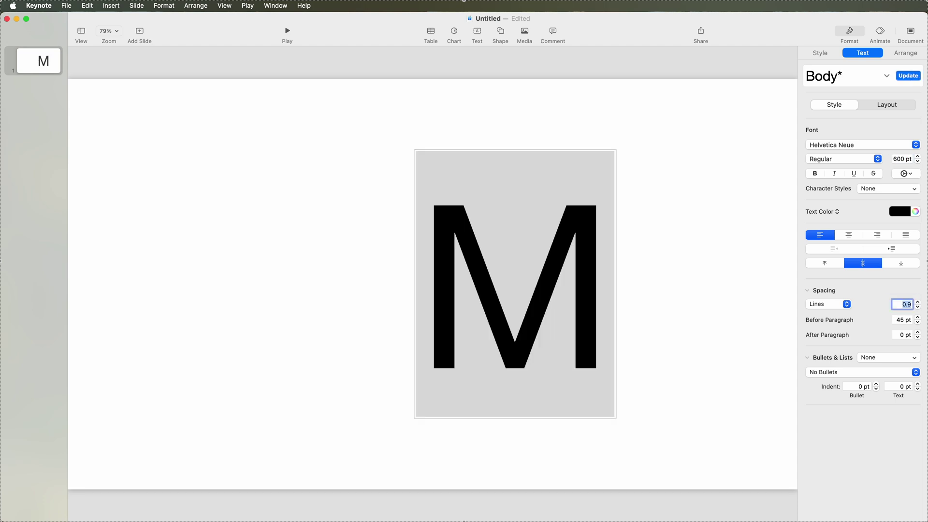
{"action": "left_click", "coordinate": [815, 174]}
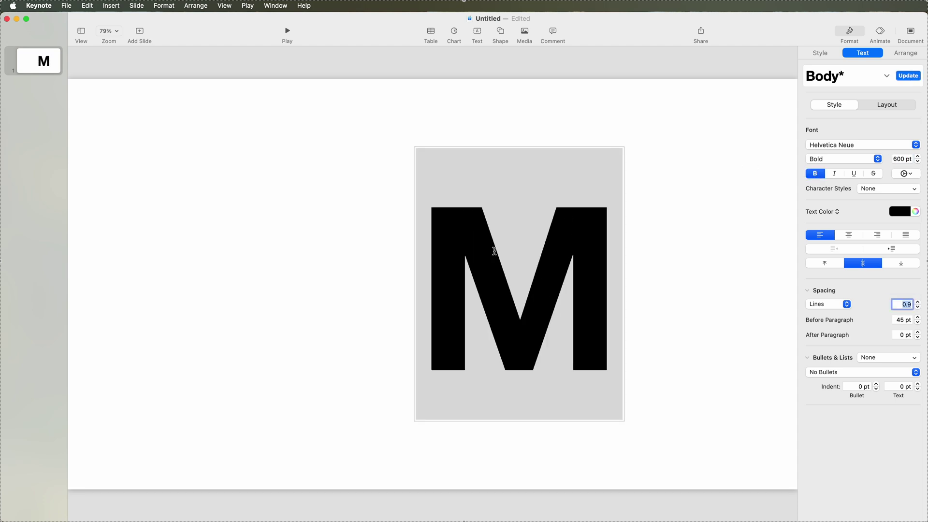
{"action": "left_click", "coordinate": [256, 221]}
{"action": "left_click_drag", "start_coordinate": [522, 274], "coordinate": [421, 265]}
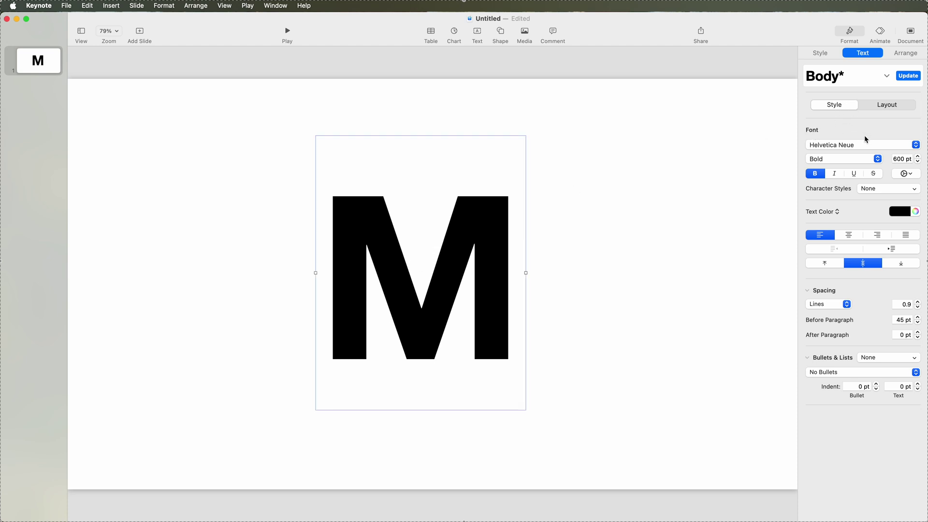
- Set the M in the Impact font and switch its text fill to Image Fill
{"action": "left_click", "coordinate": [916, 149]}
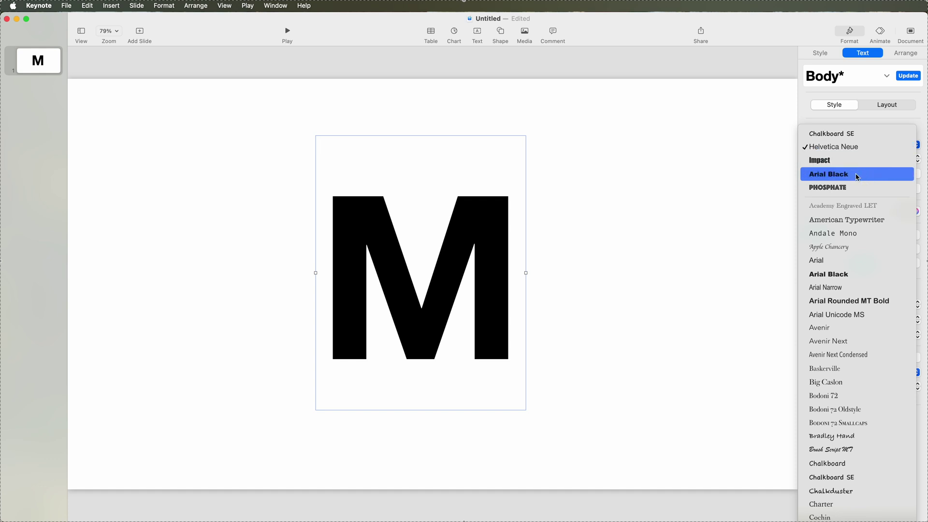
{"action": "left_click", "coordinate": [827, 163]}
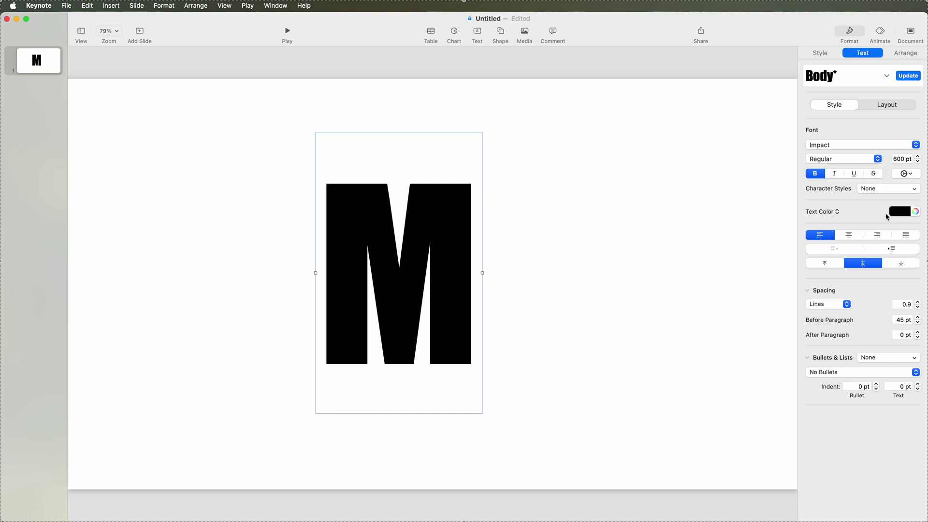
{"action": "left_click", "coordinate": [838, 213]}
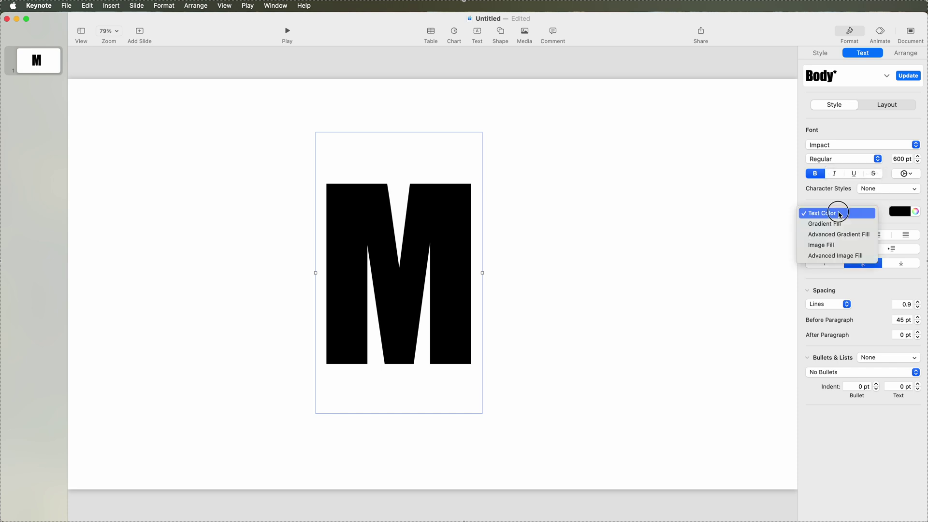
{"action": "left_click", "coordinate": [830, 251]}
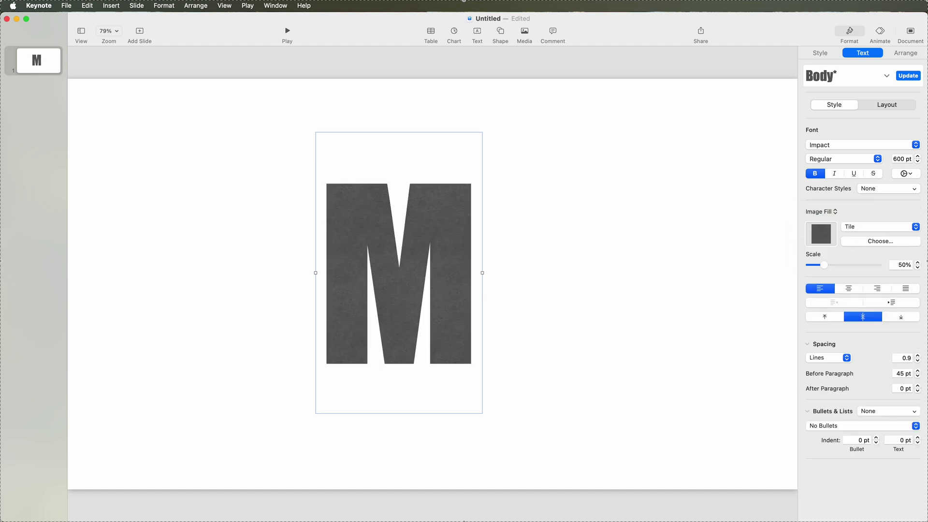
- Try sky, flames and bamboo forest photo fills, then revert the M to plain text colour
{"action": "left_click_drag", "start_coordinate": [924, 213], "coordinate": [821, 234]}
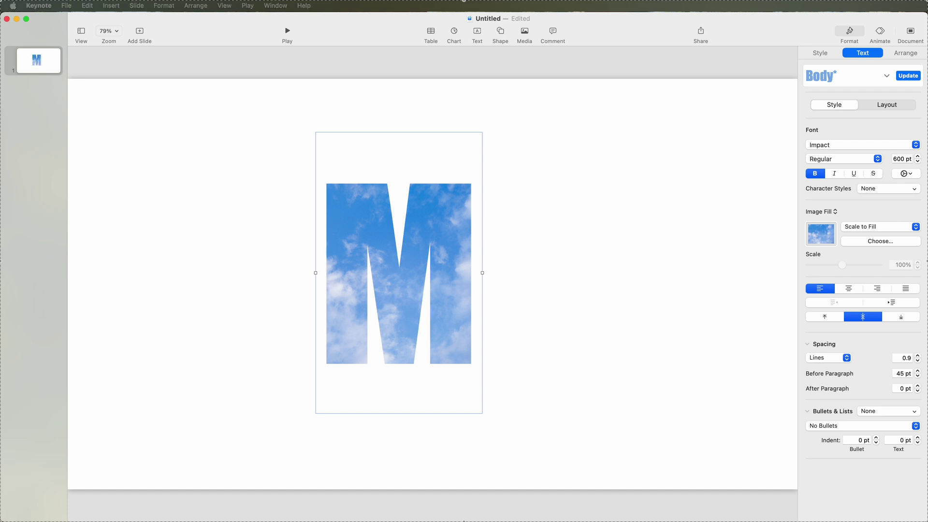
{"action": "left_click_drag", "start_coordinate": [926, 251], "coordinate": [824, 243]}
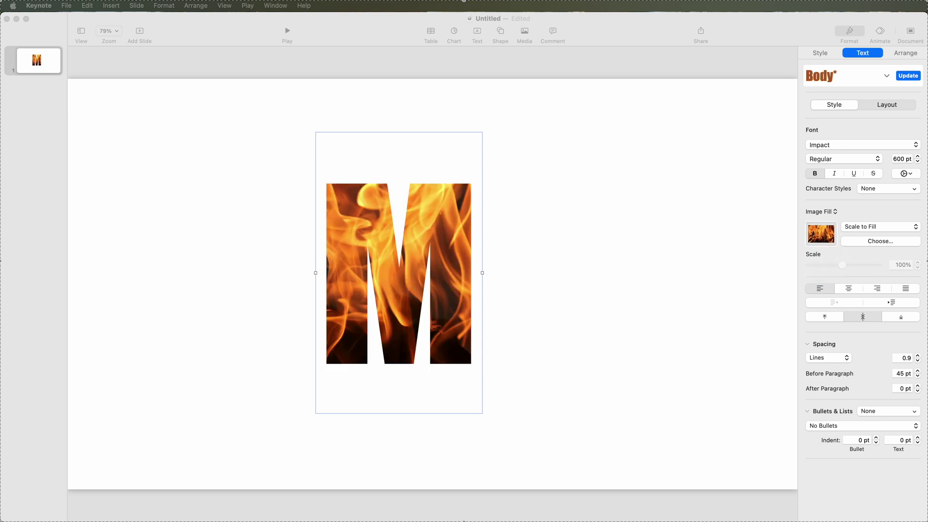
{"action": "left_click_drag", "start_coordinate": [926, 271], "coordinate": [824, 240]}
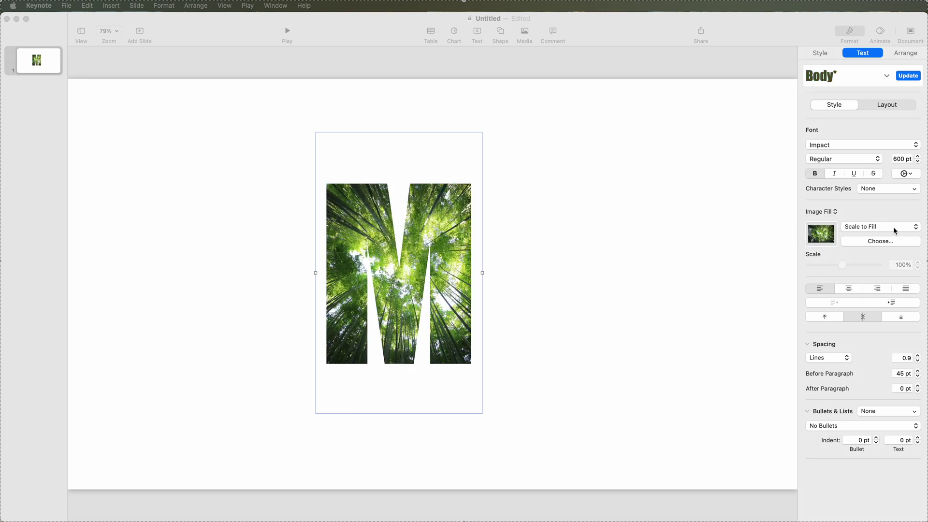
{"action": "left_click", "coordinate": [836, 213]}
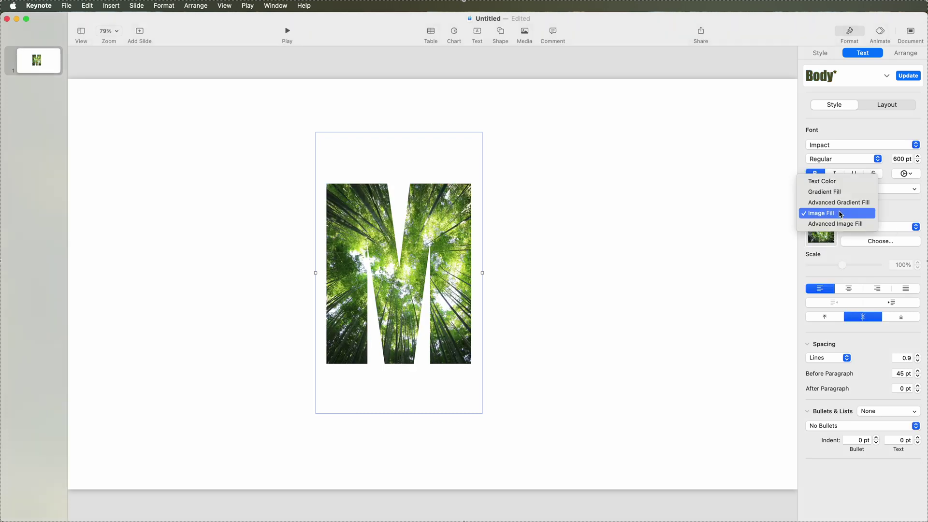
{"action": "left_click", "coordinate": [821, 185]}
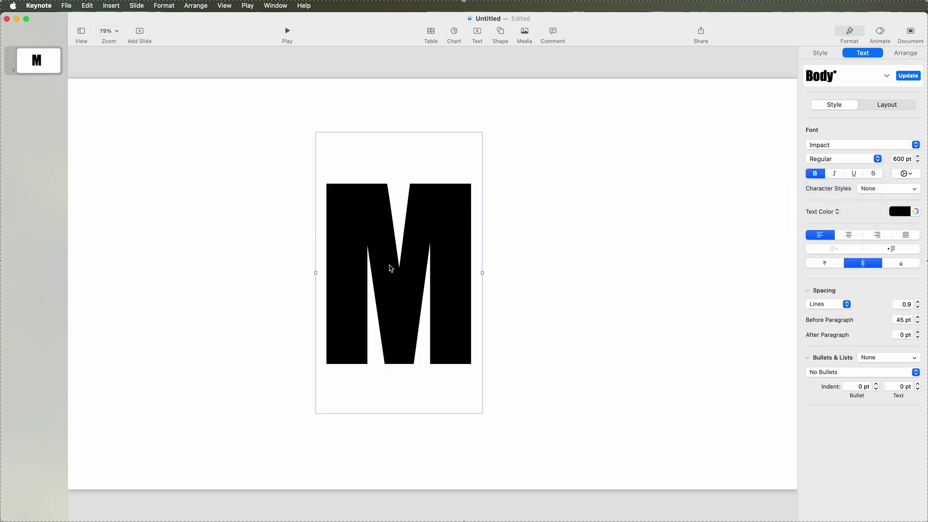
- Add the letter E after the M so the text reads ME
{"action": "left_click", "coordinate": [391, 268]}
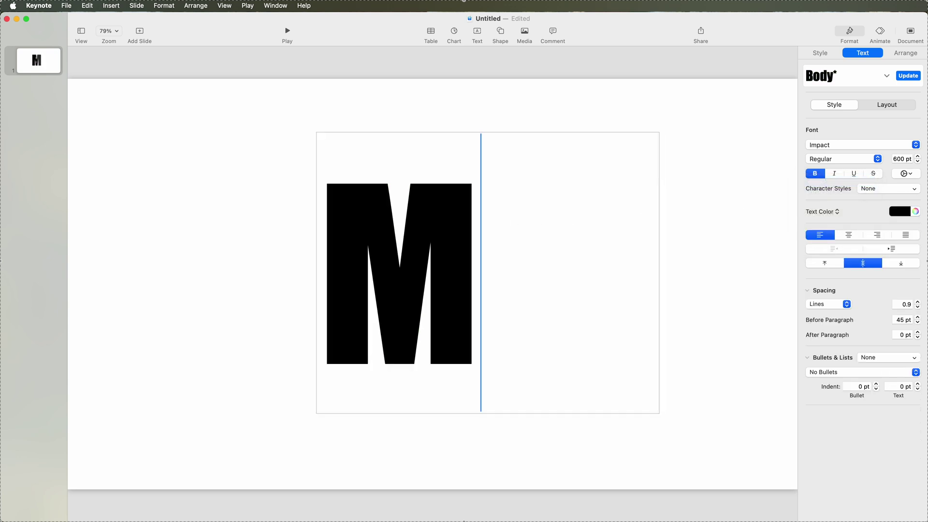
{"action": "type", "text": "E"}
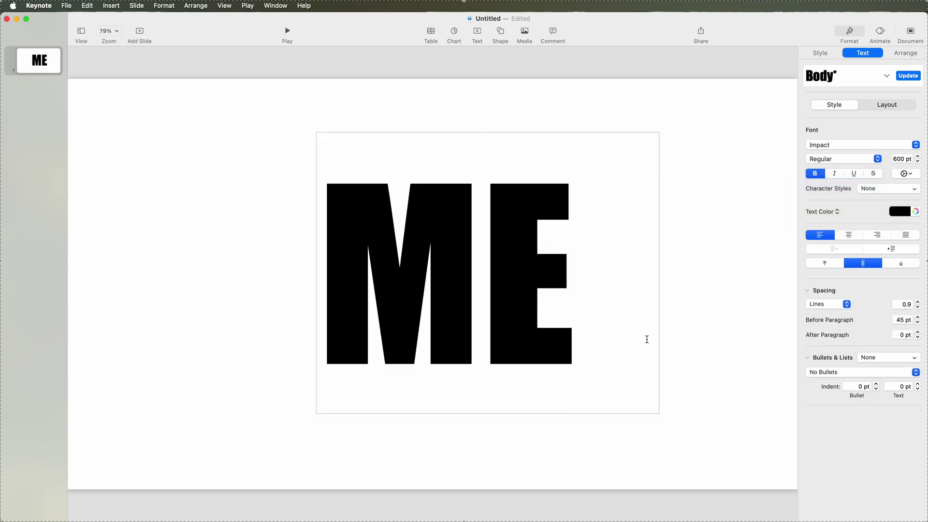
{"action": "left_click", "coordinate": [738, 359]}
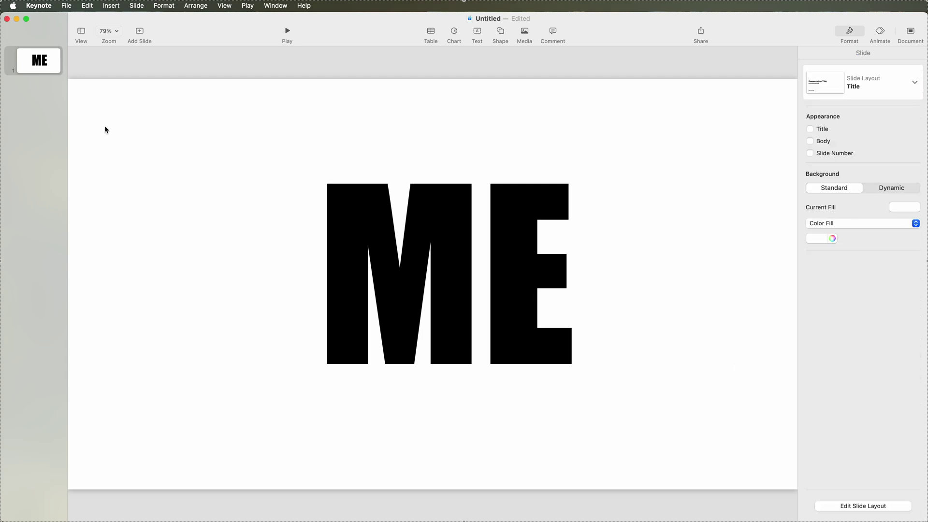
- Give the ME letters an image fill with the bamboo forest photo
{"action": "left_click", "coordinate": [451, 212]}
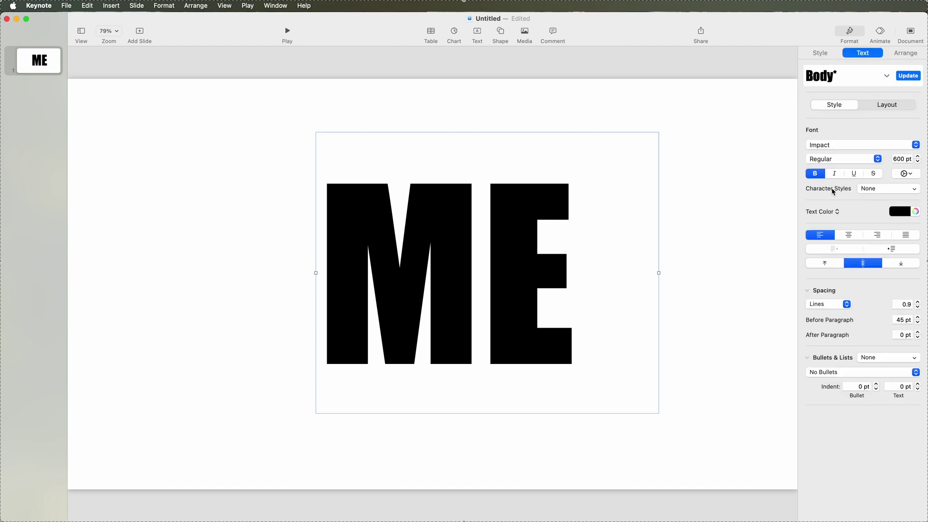
{"action": "left_click", "coordinate": [838, 212]}
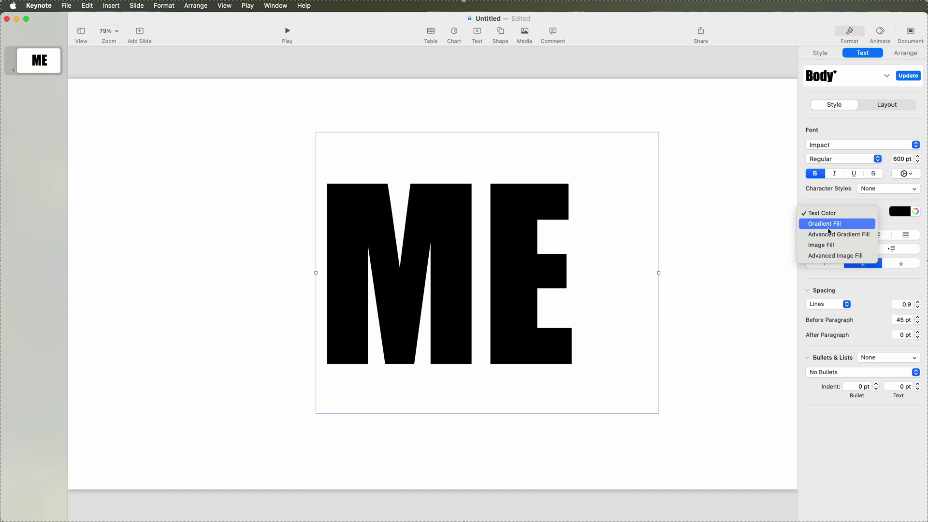
{"action": "left_click", "coordinate": [821, 245]}
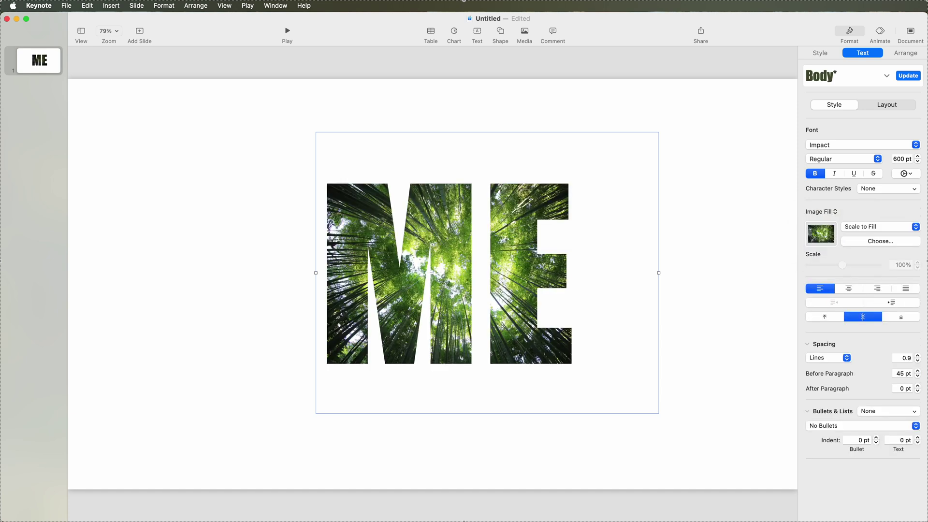
{"action": "left_click", "coordinate": [731, 389]}
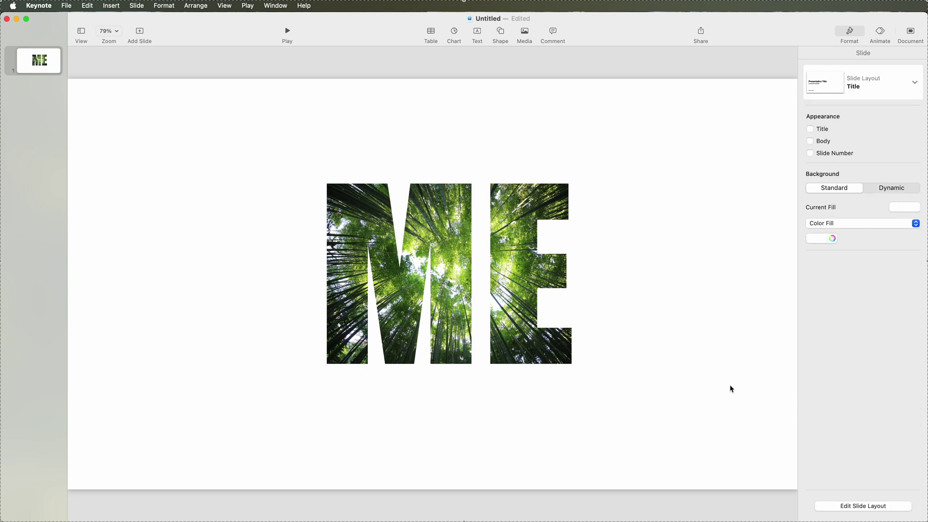